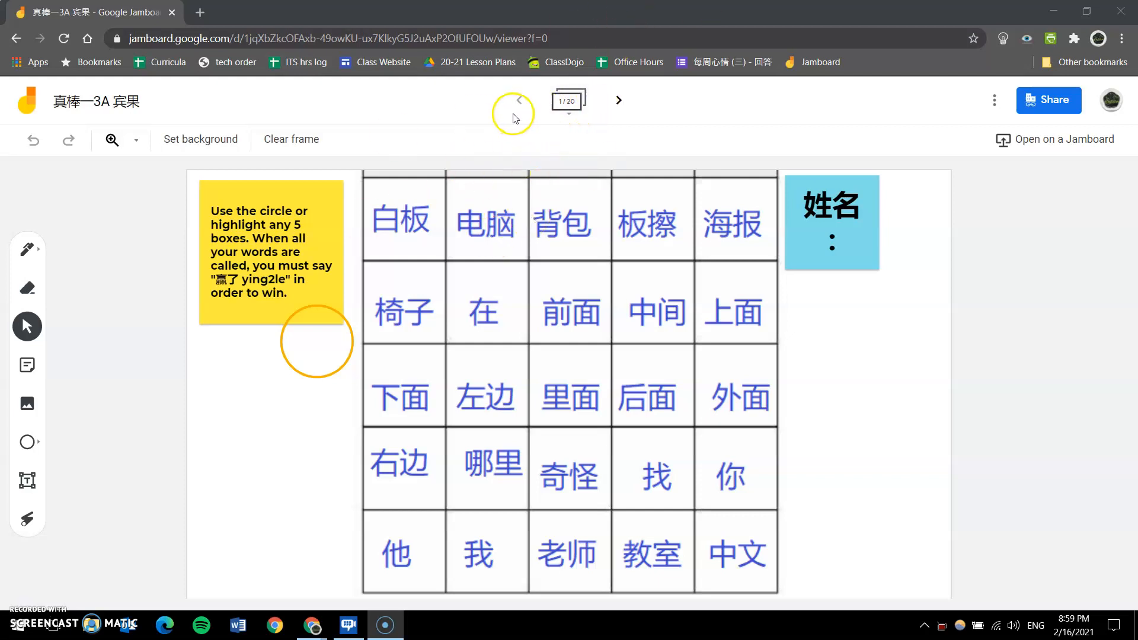
Page forward through the bingo frames in the frame overview and go to frame 5
click(567, 117)
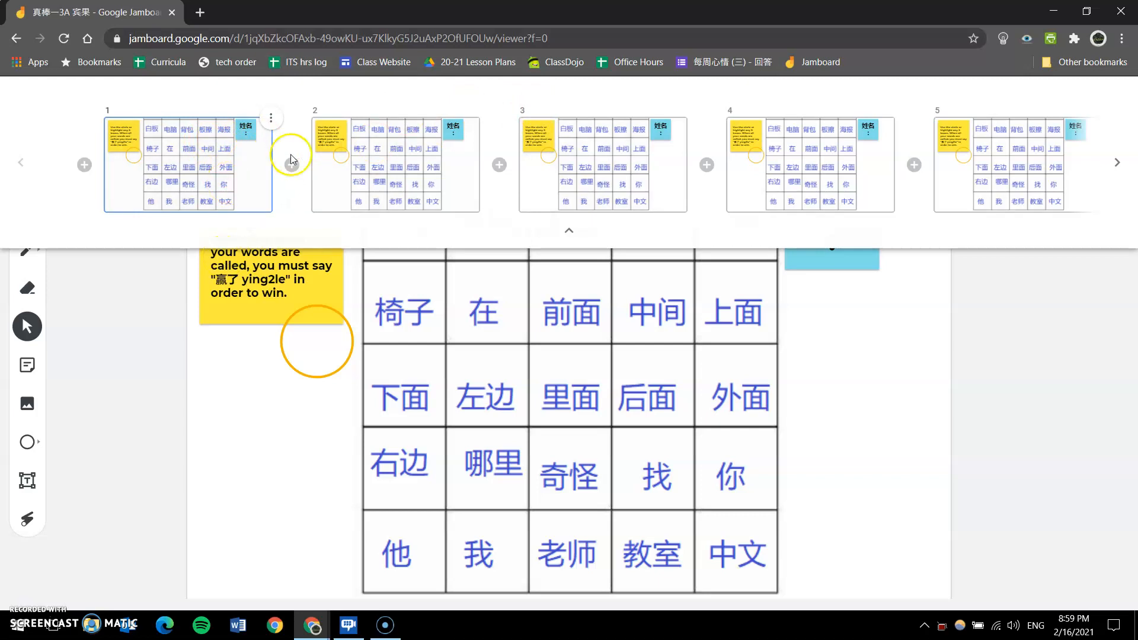
click(1117, 159)
click(1117, 159)
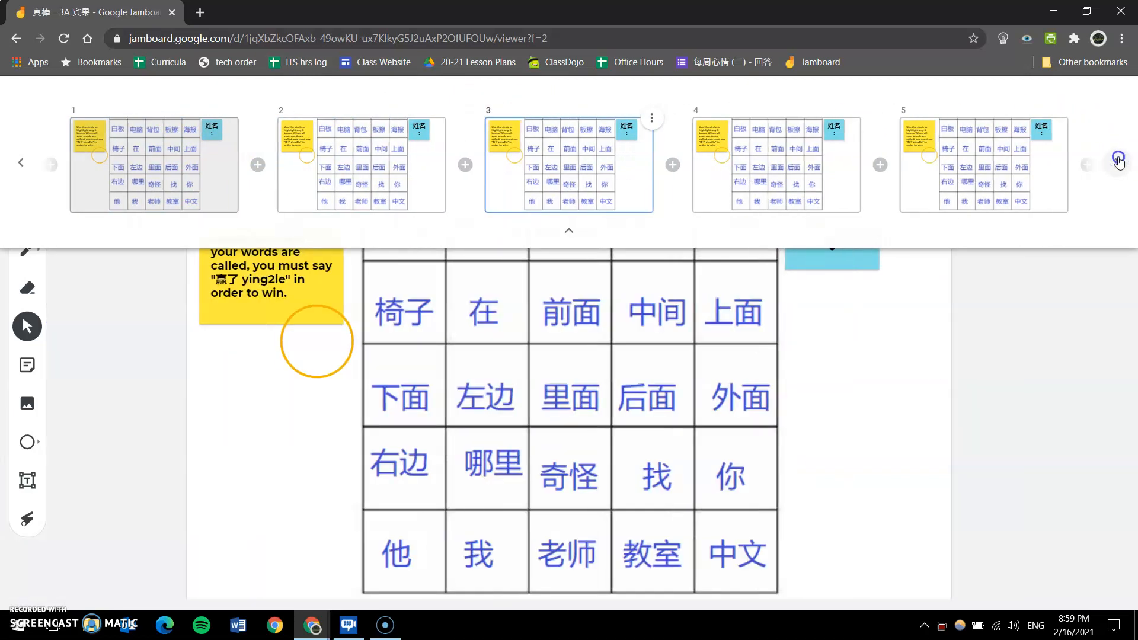
click(1118, 159)
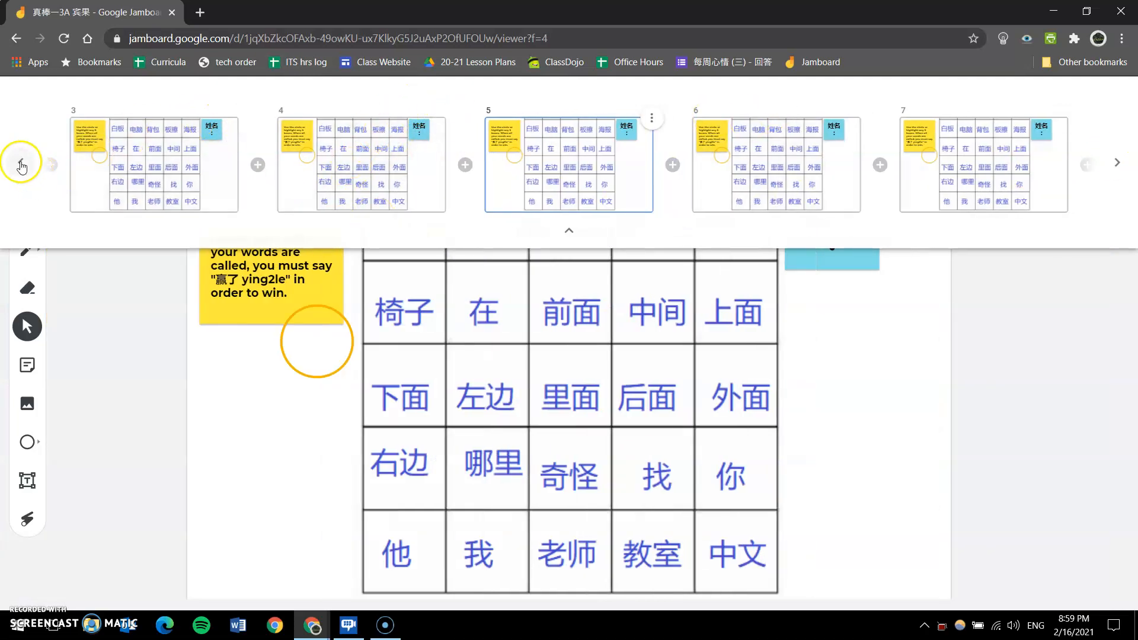
click(315, 339)
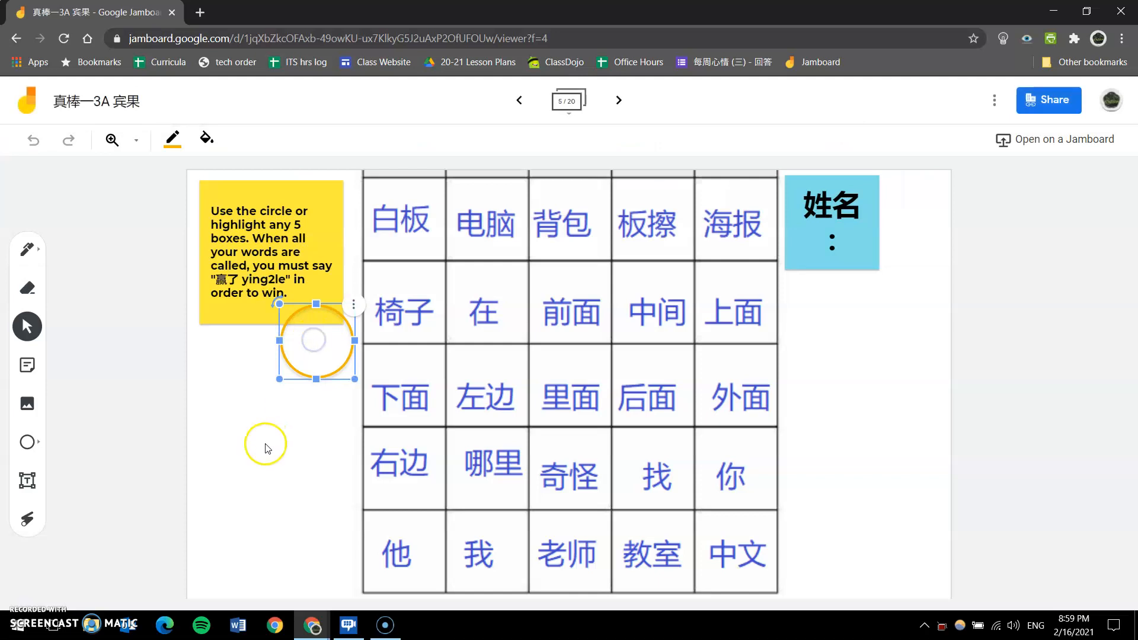
click(344, 341)
click(450, 310)
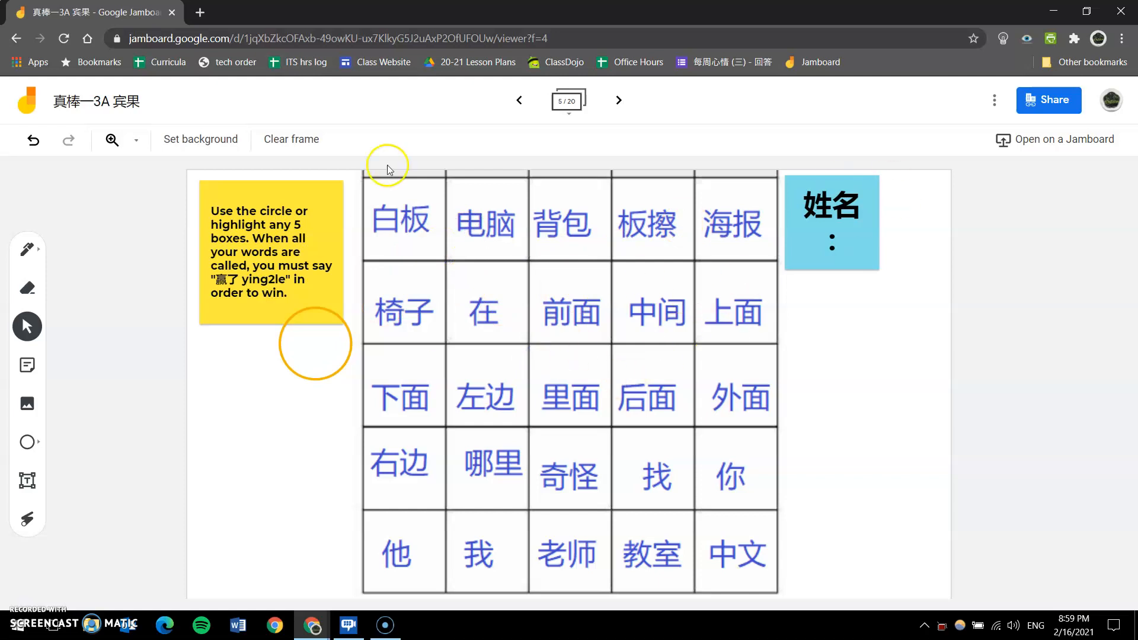
Start setting an image background for frame 5 and search Google Images for "blank bingo template"
click(234, 144)
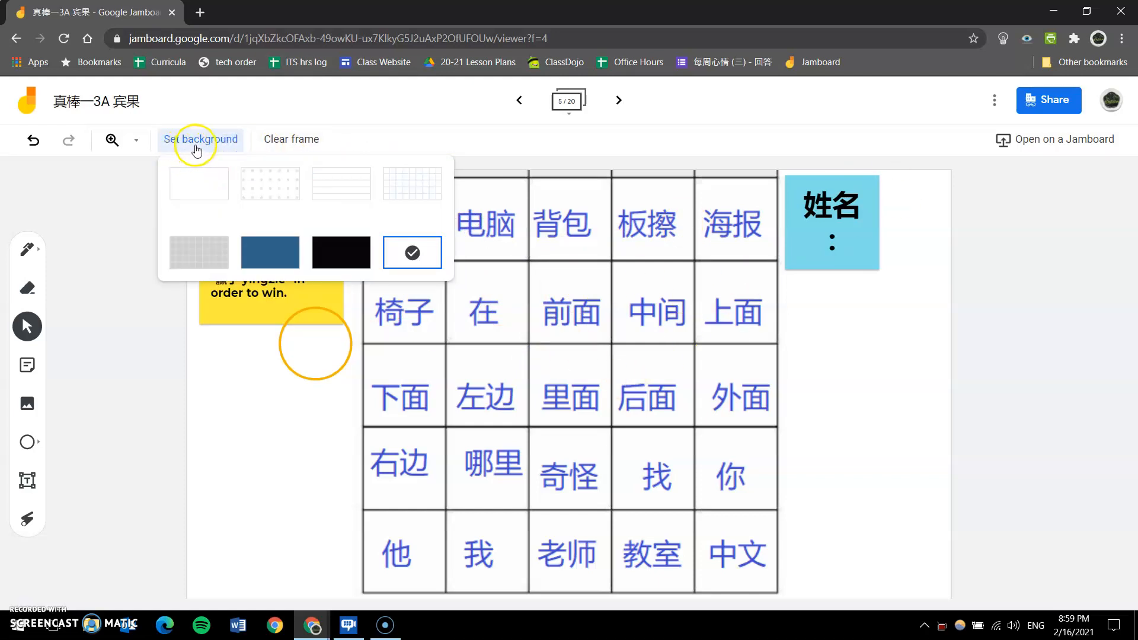
click(413, 258)
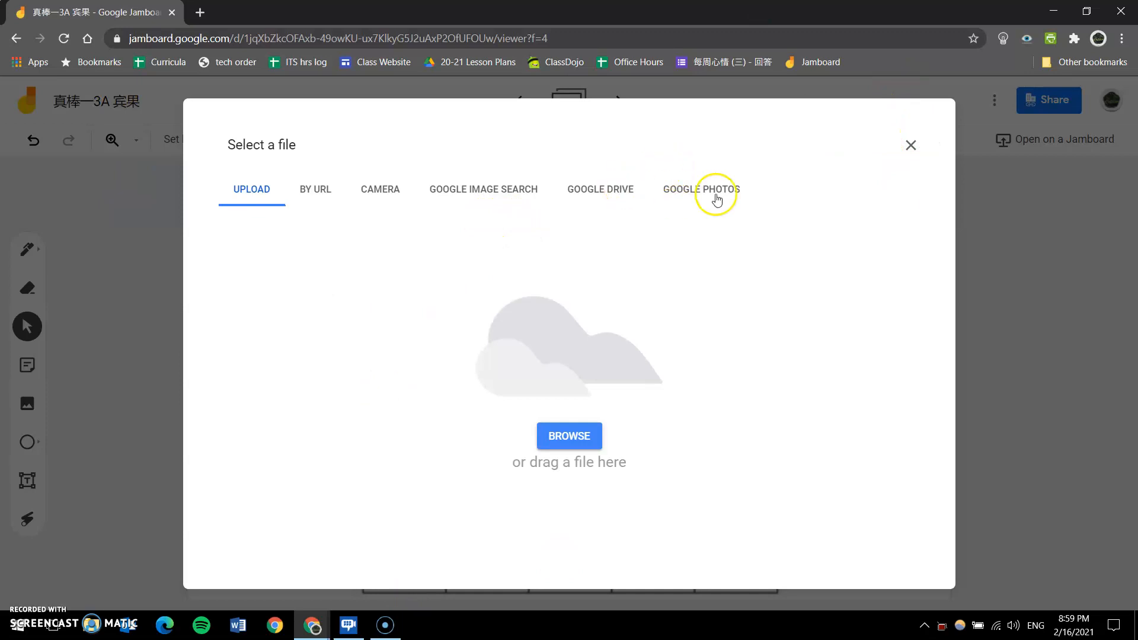
click(508, 199)
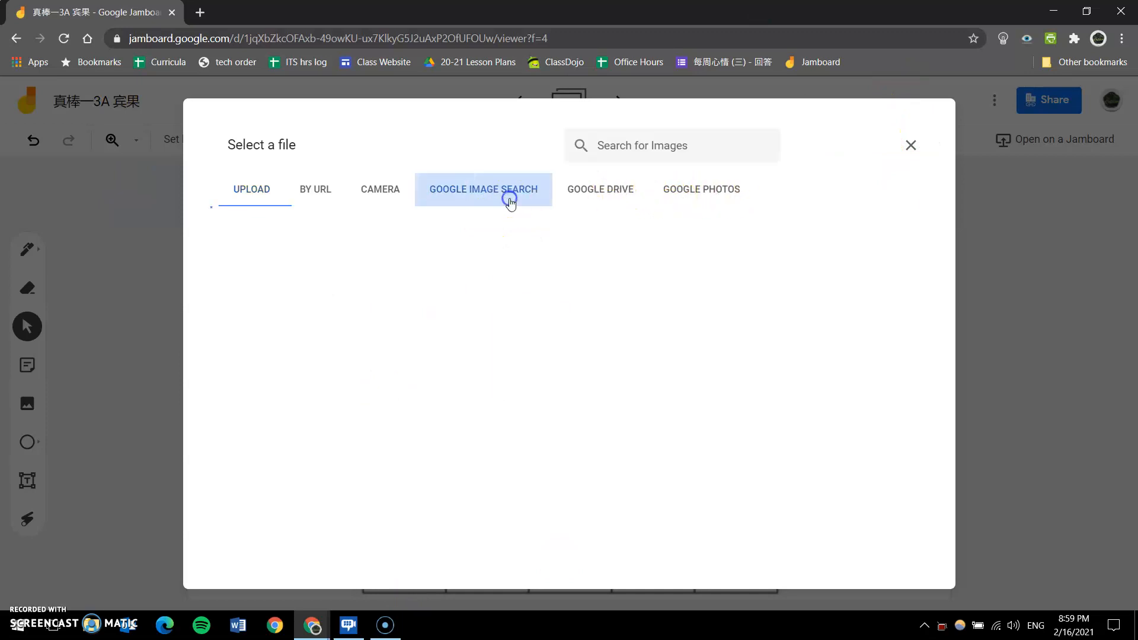
click(568, 149)
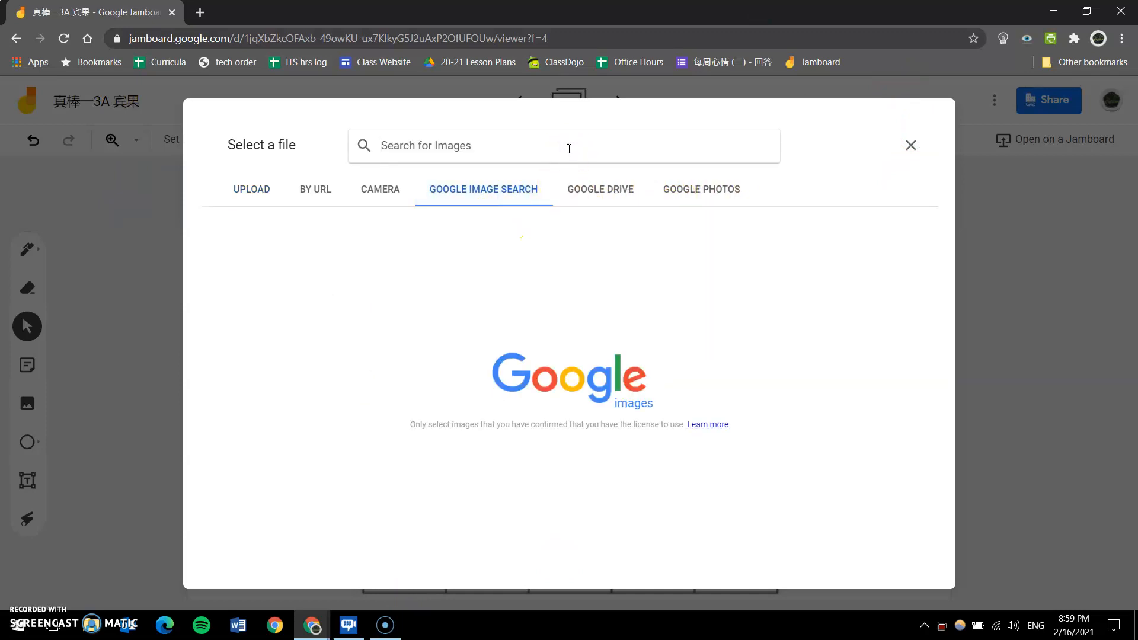
text(blank )
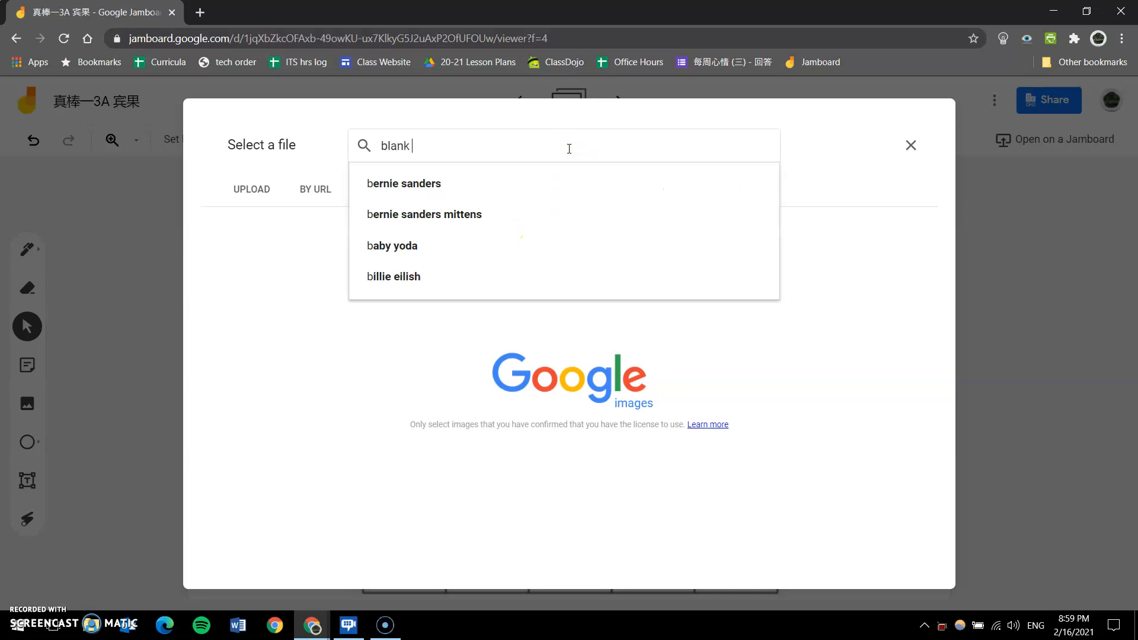
text(bingo b)
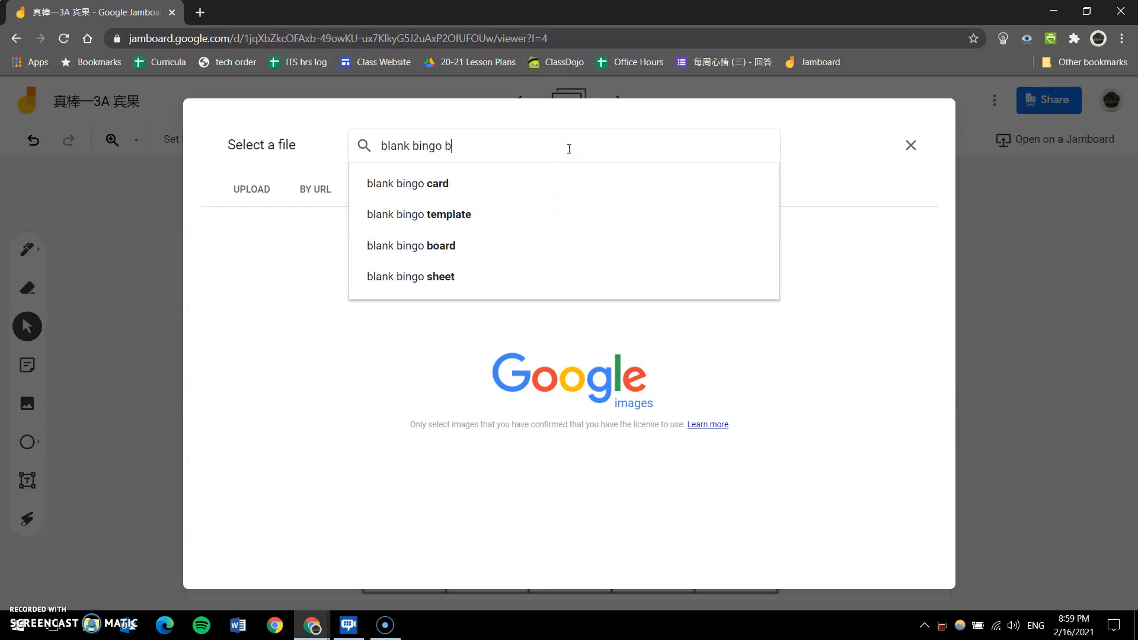
text(a)
key(BackSpace)
key(BackSpace)
key(Down)
key(Down)
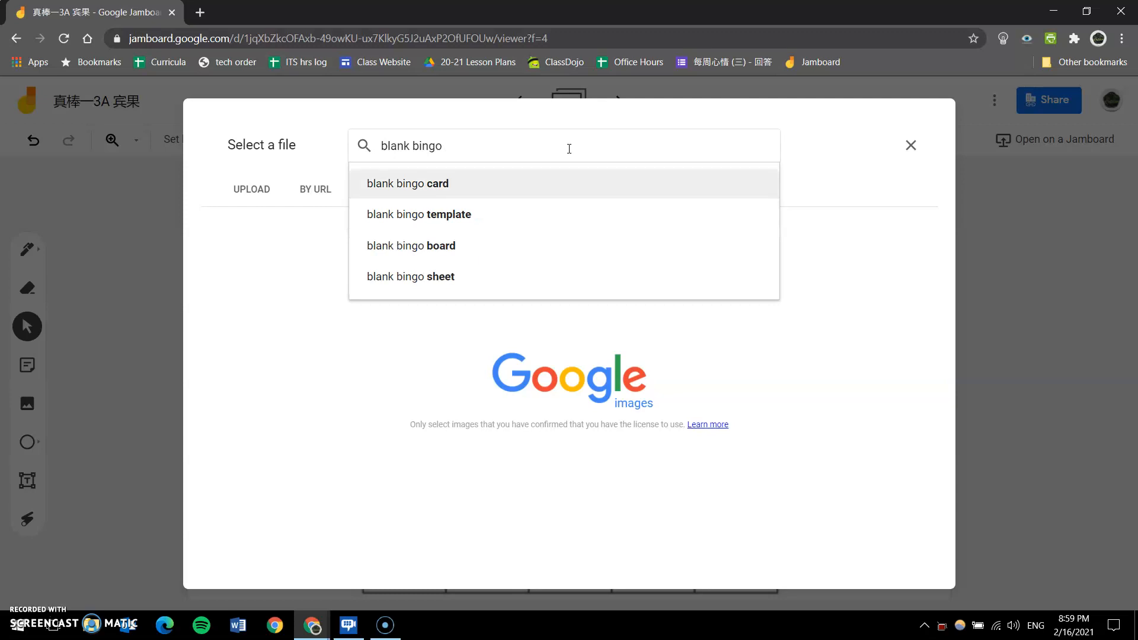
key(Return)
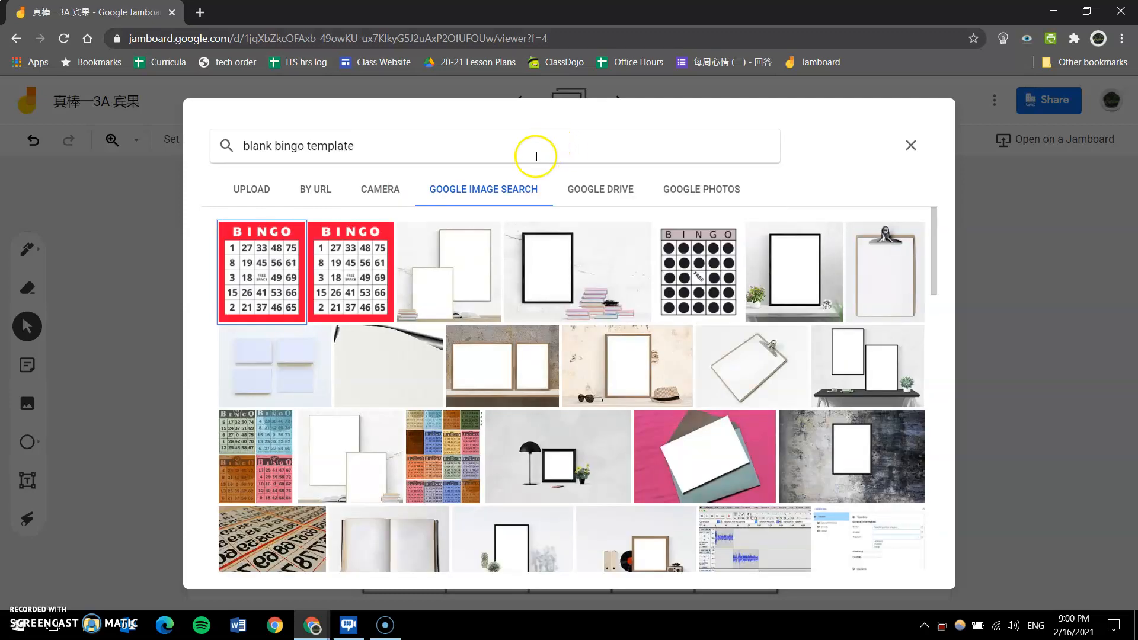
Look through the image results for a usable blank bingo grid and close the image picker without choosing one
scroll(703, 317, down, 4)
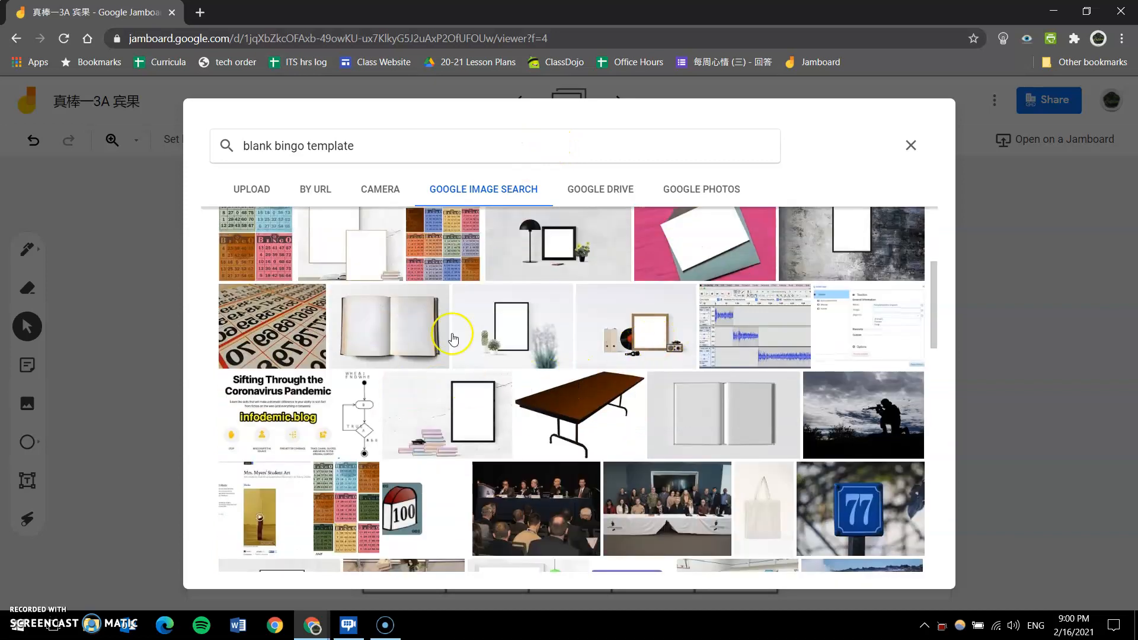
scroll(483, 402, down, 2)
scroll(533, 386, up, 6)
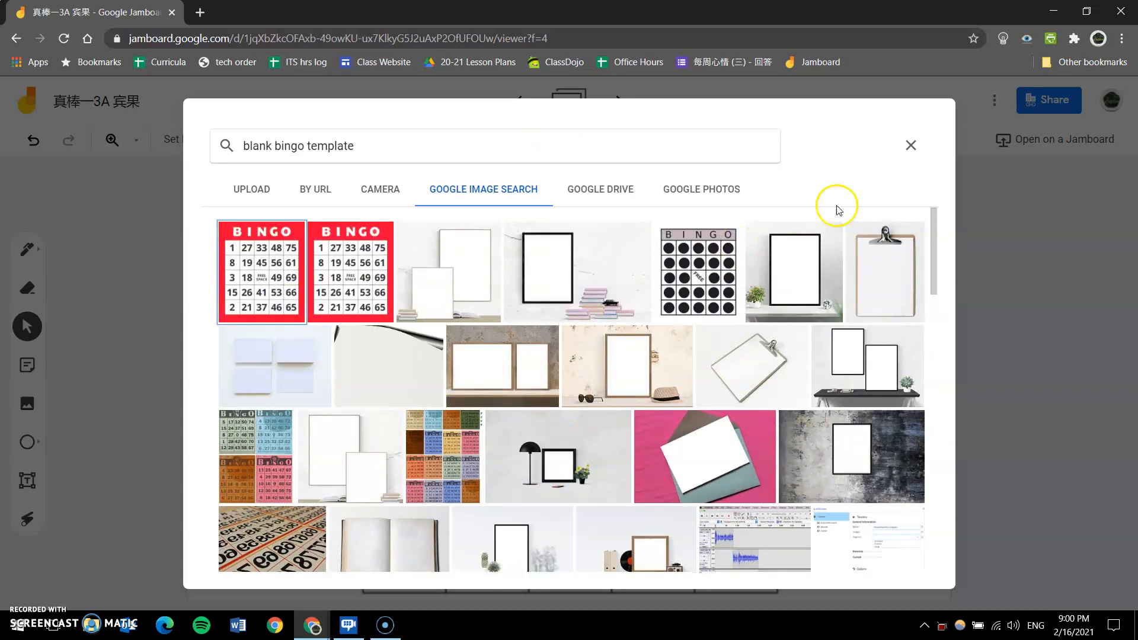
click(910, 149)
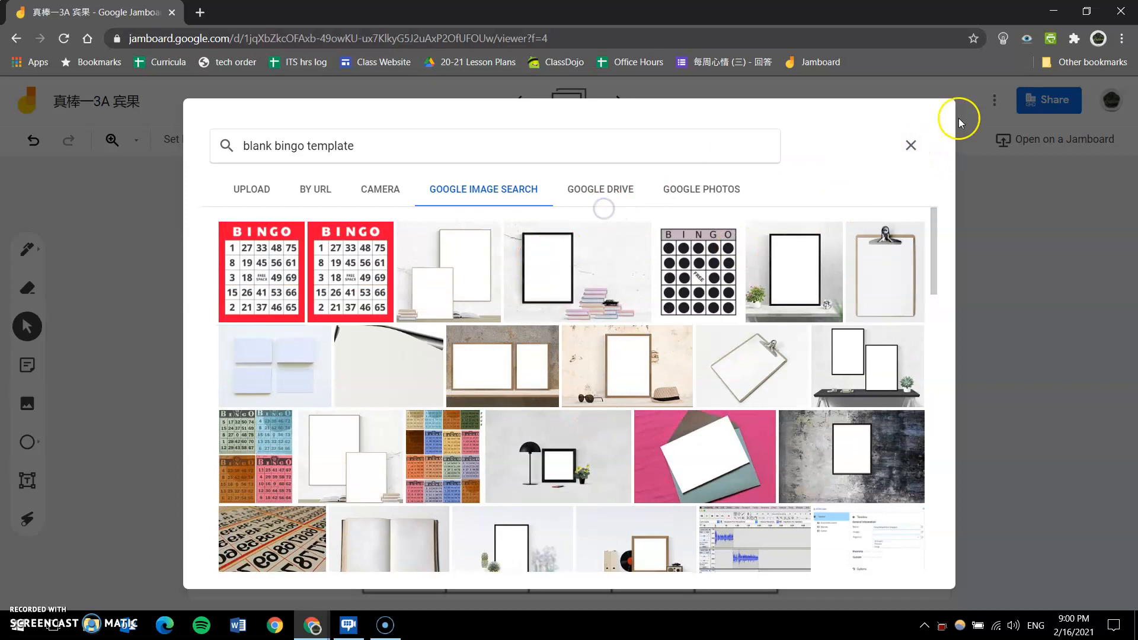
click(920, 148)
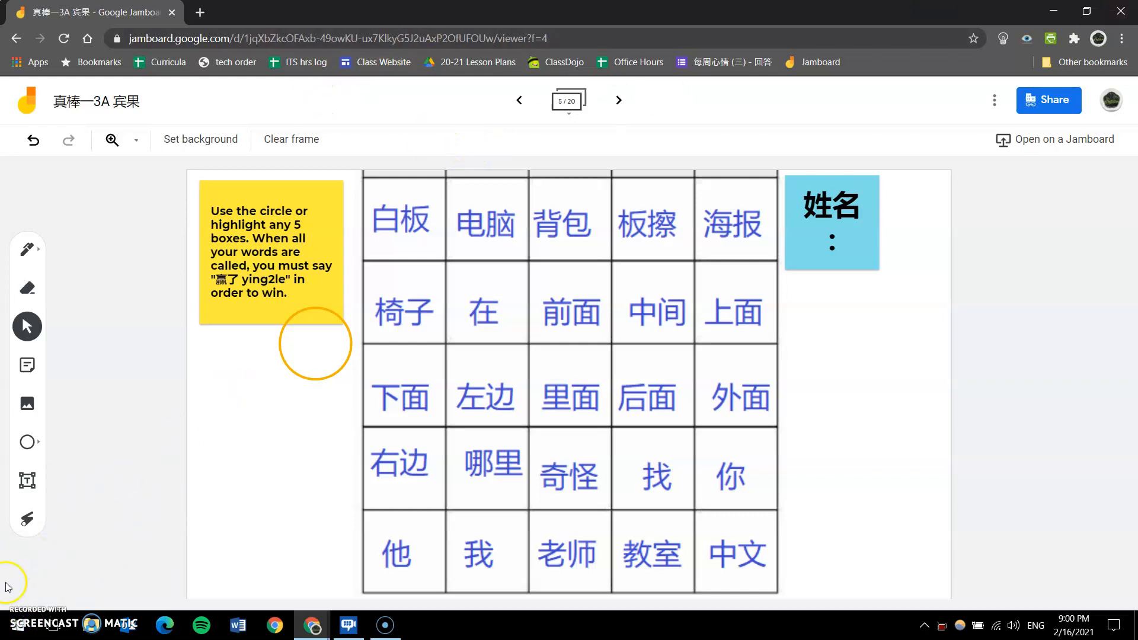
Switch to Word, create a blank document and insert a table with five columns and five rows
click(239, 629)
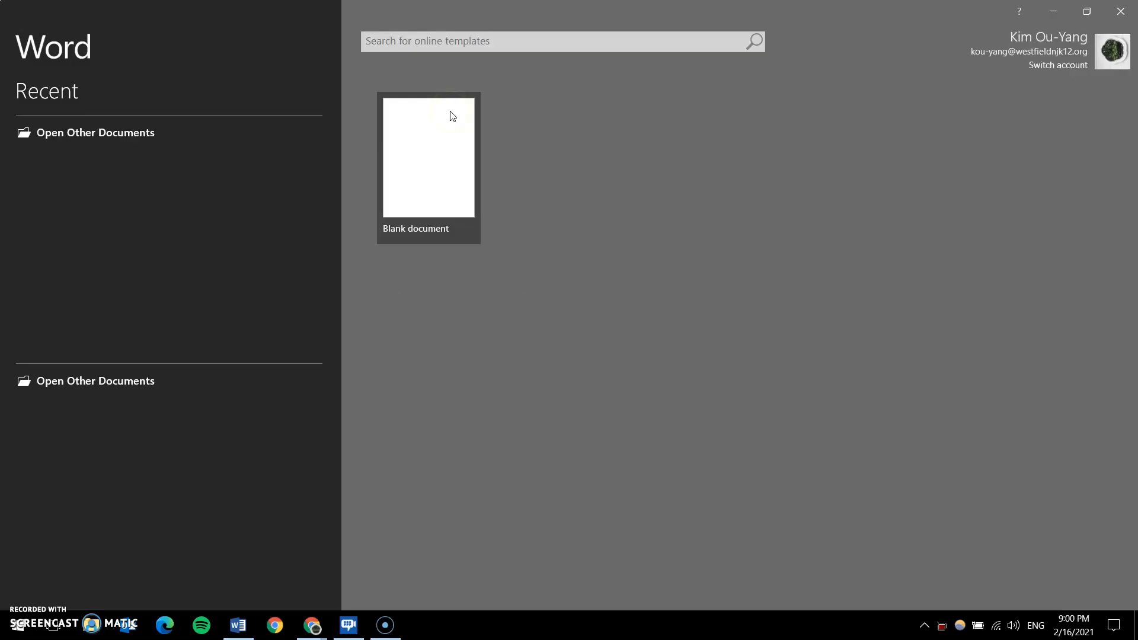
click(449, 159)
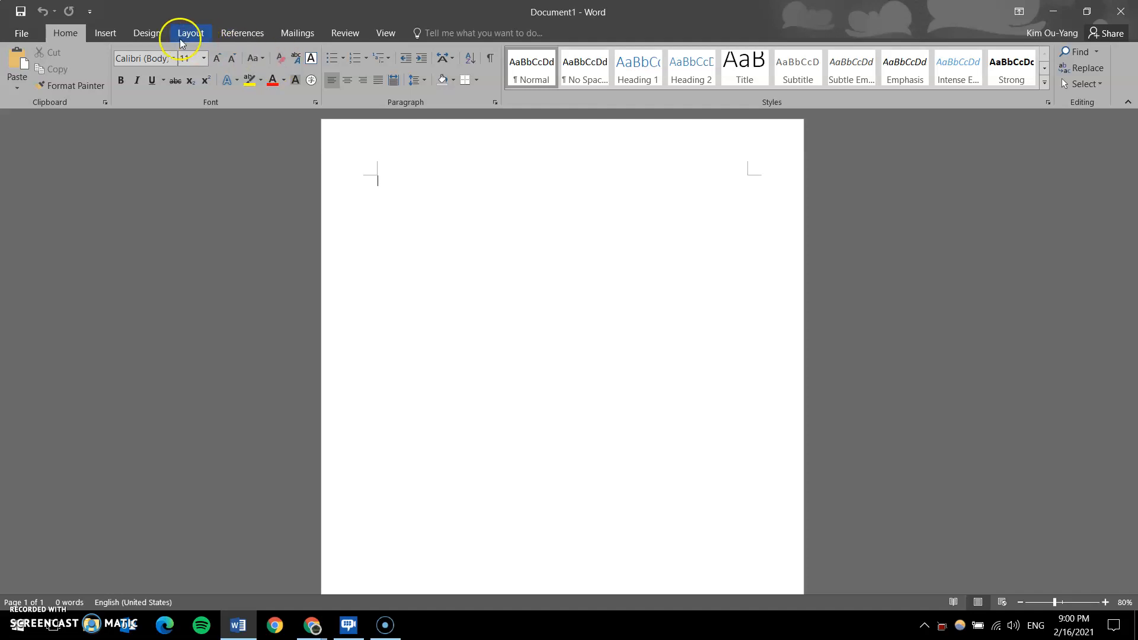
click(107, 33)
click(110, 66)
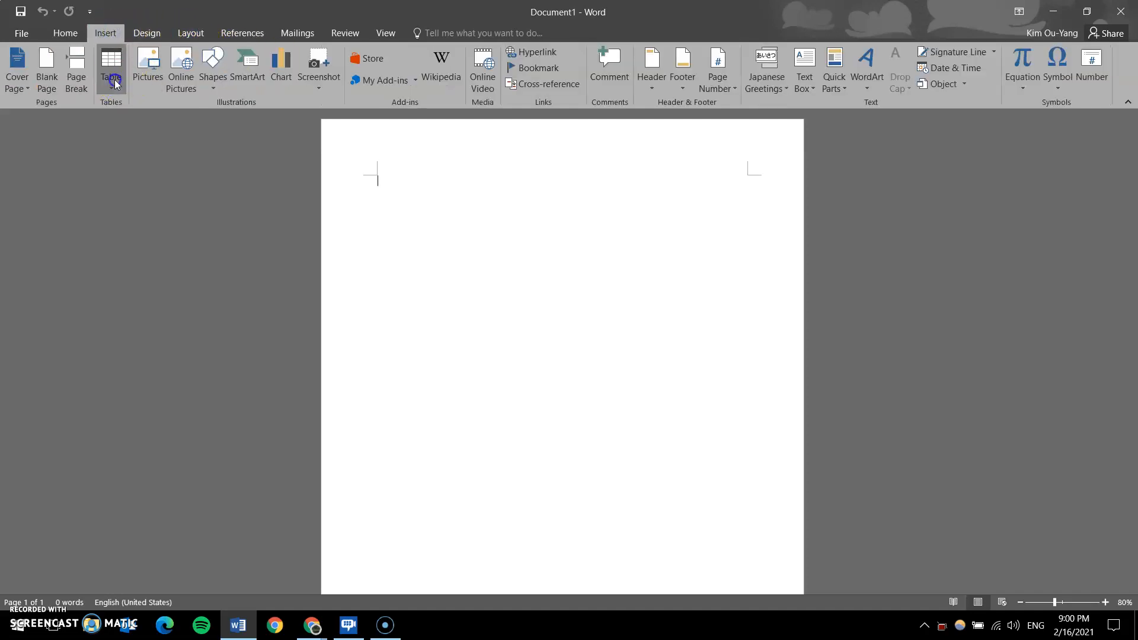
click(170, 198)
Stretch the table downward to make all its rows taller, and close the document without saving it
click(54, 32)
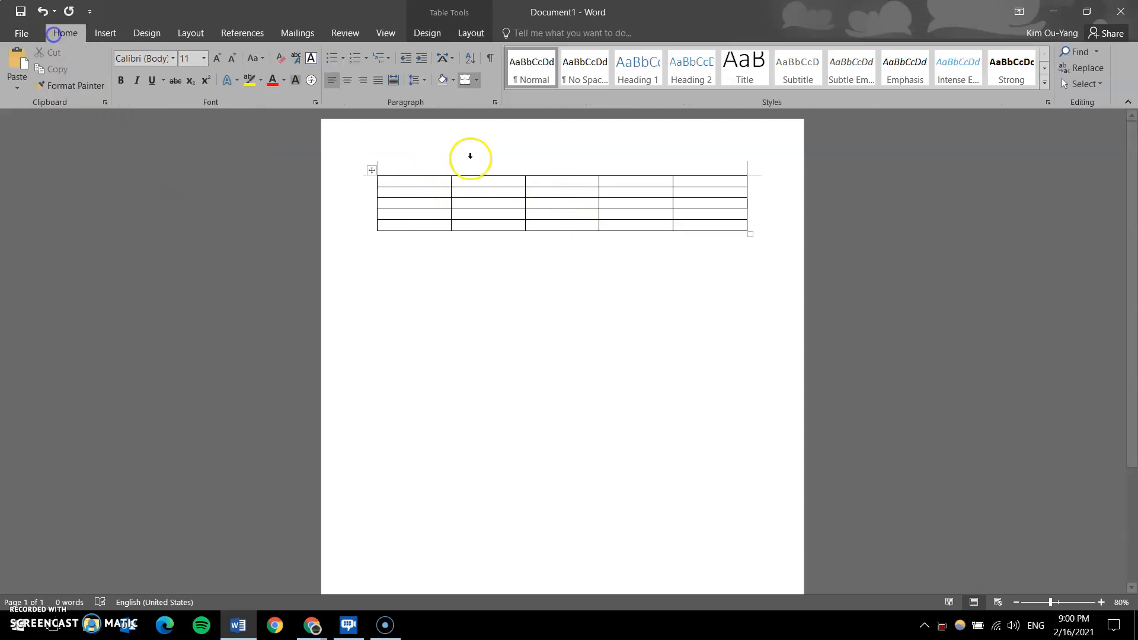
drag(751, 235, 746, 376)
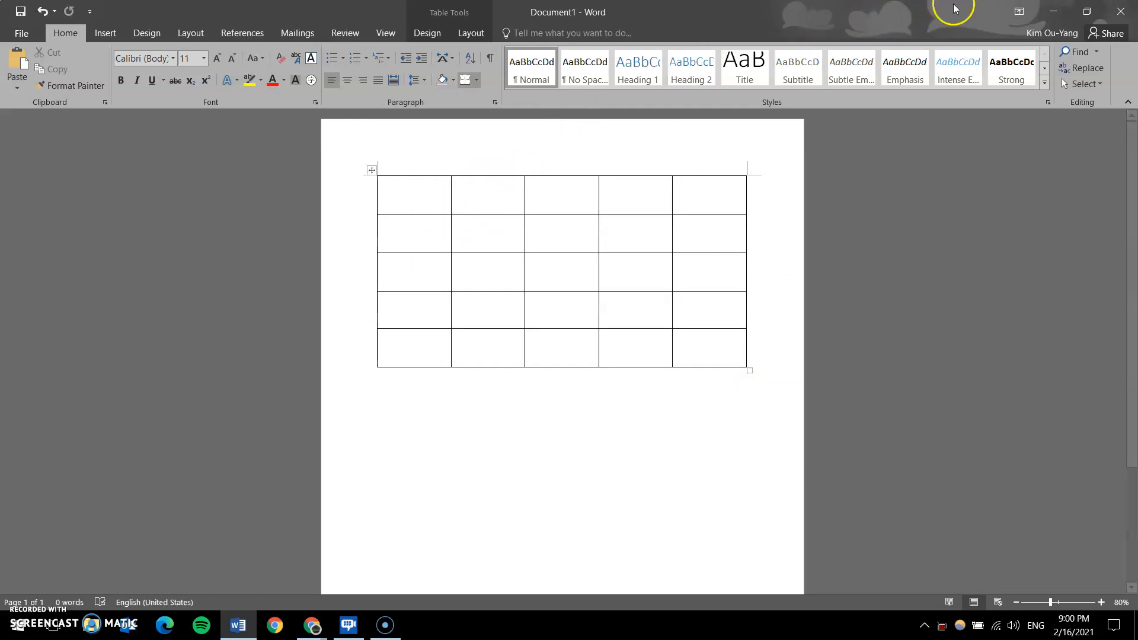
click(1112, 12)
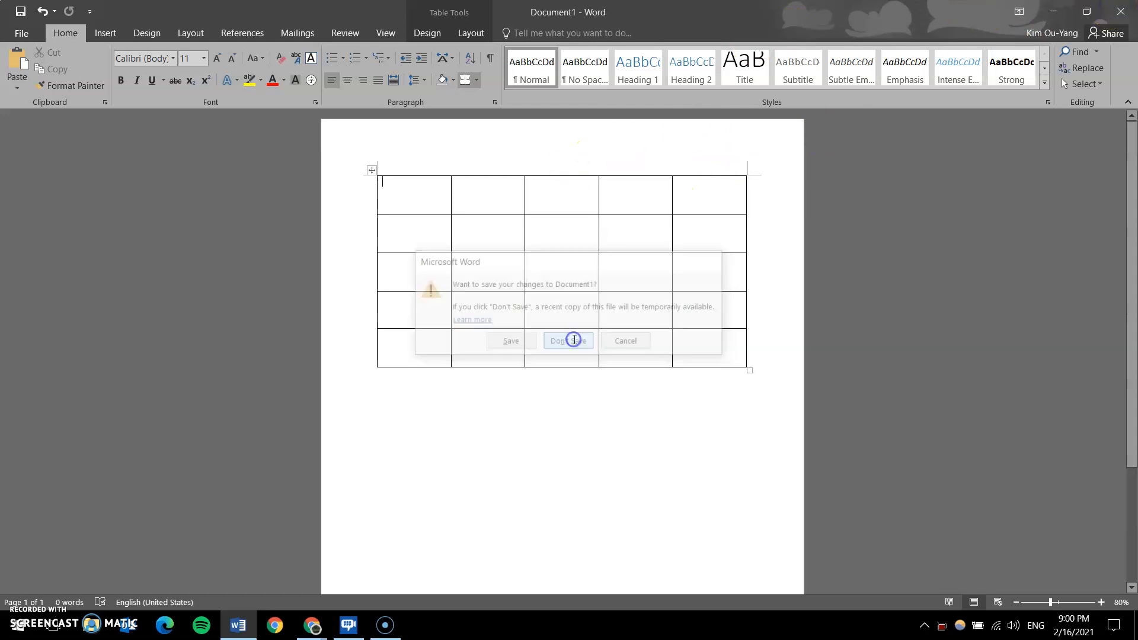
click(569, 342)
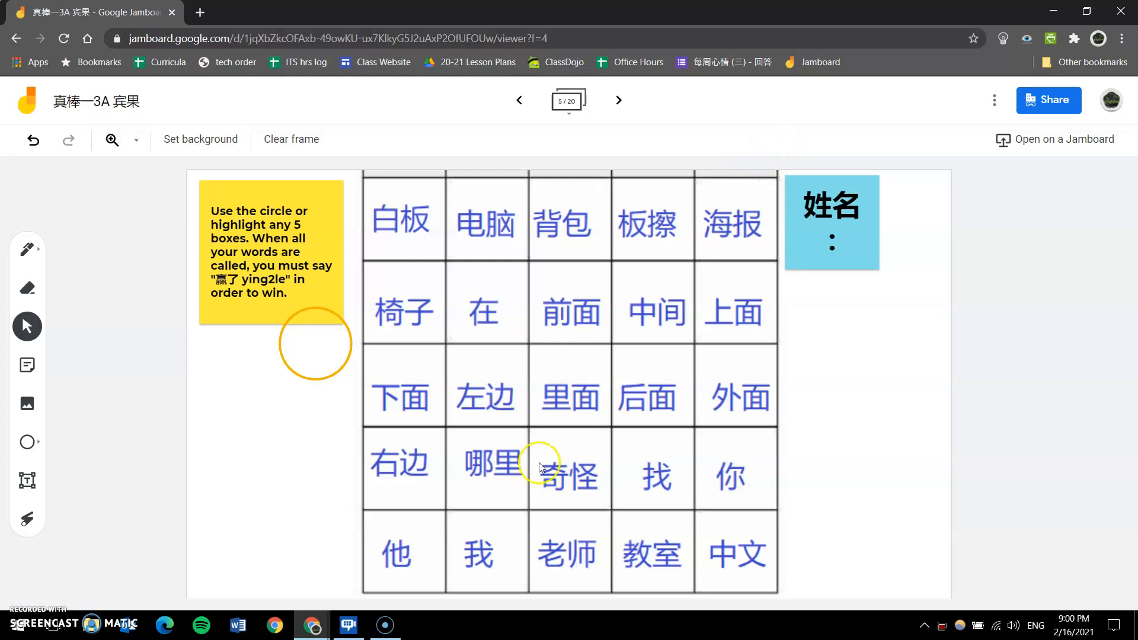
click(565, 119)
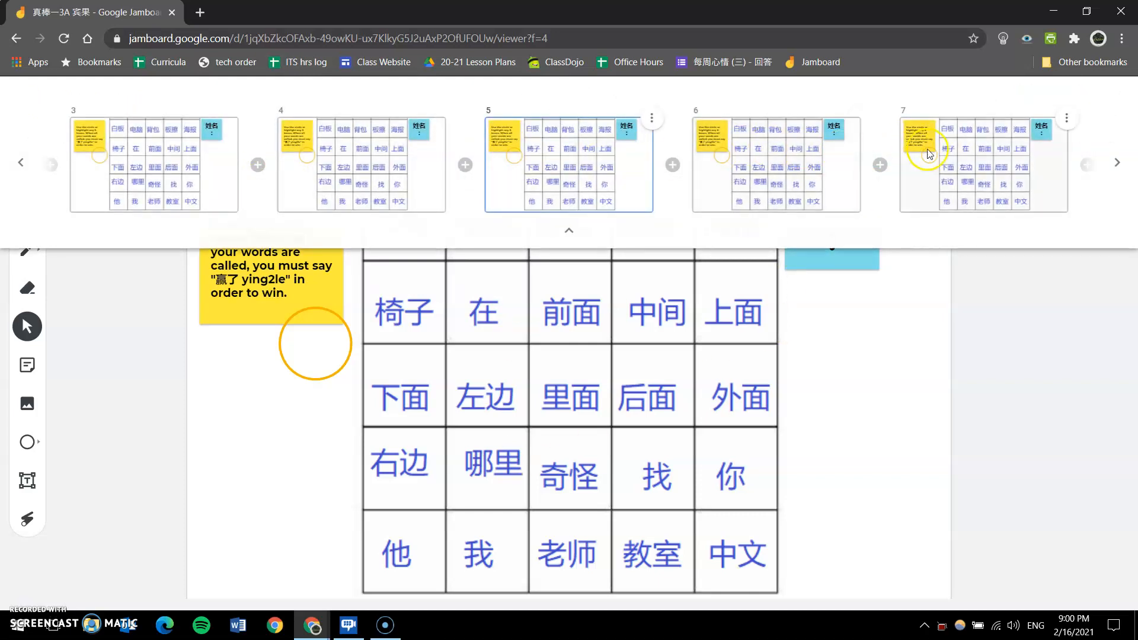
click(493, 335)
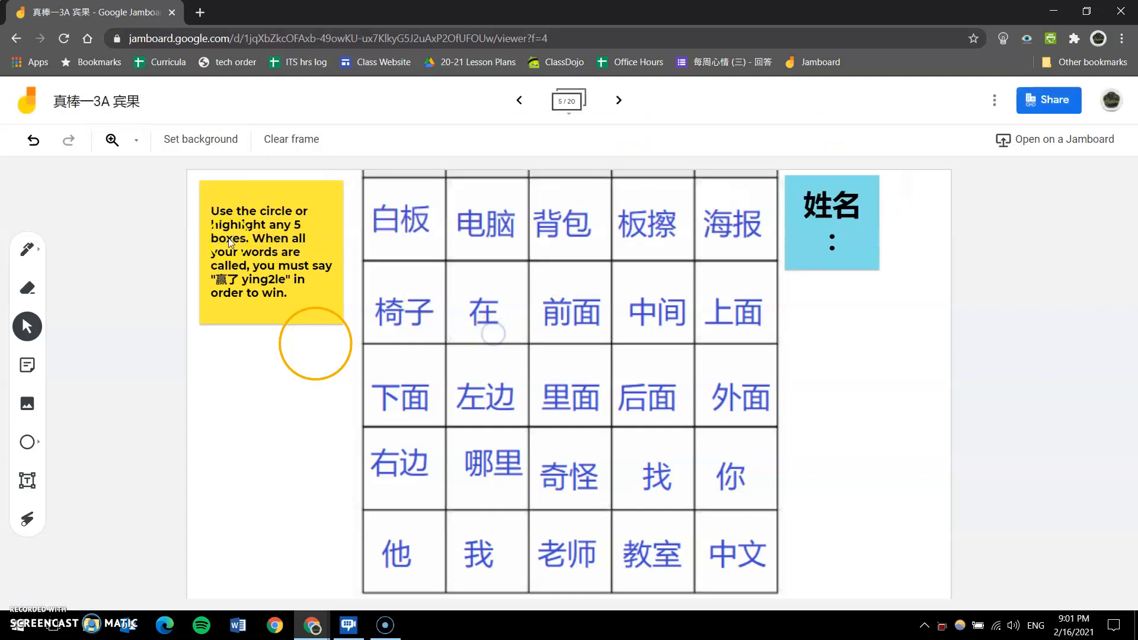
click(263, 258)
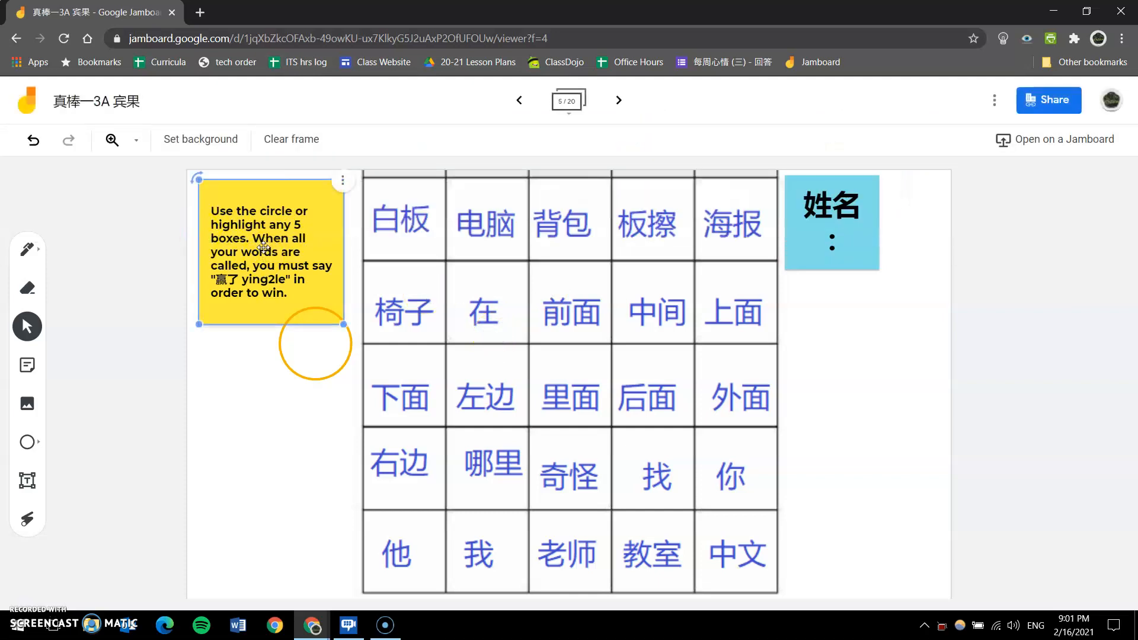
click(83, 349)
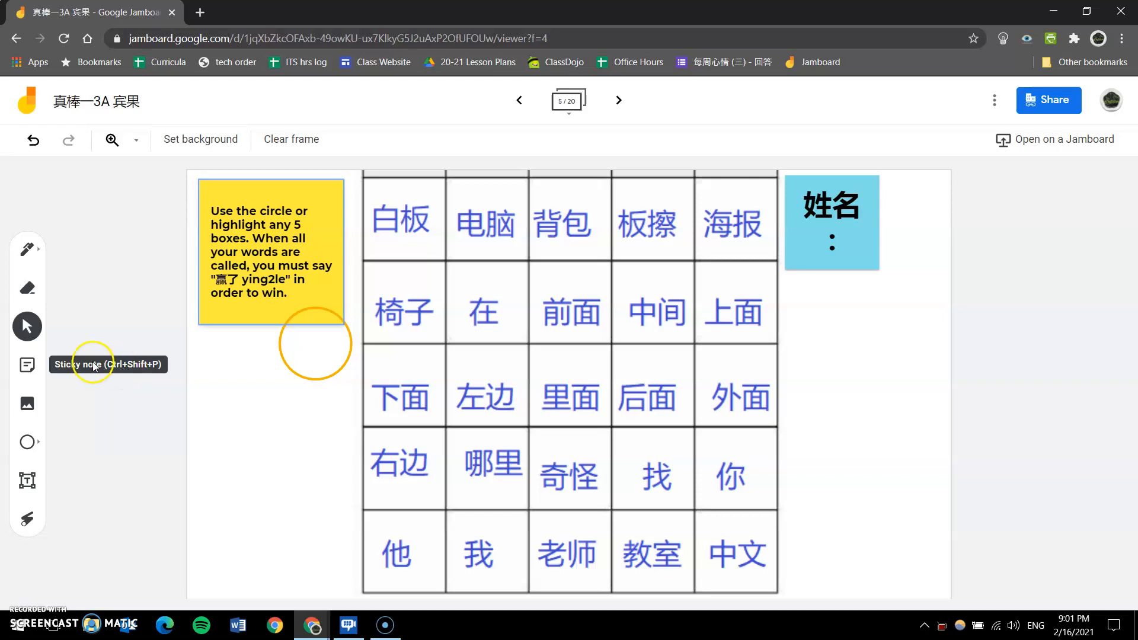
click(318, 186)
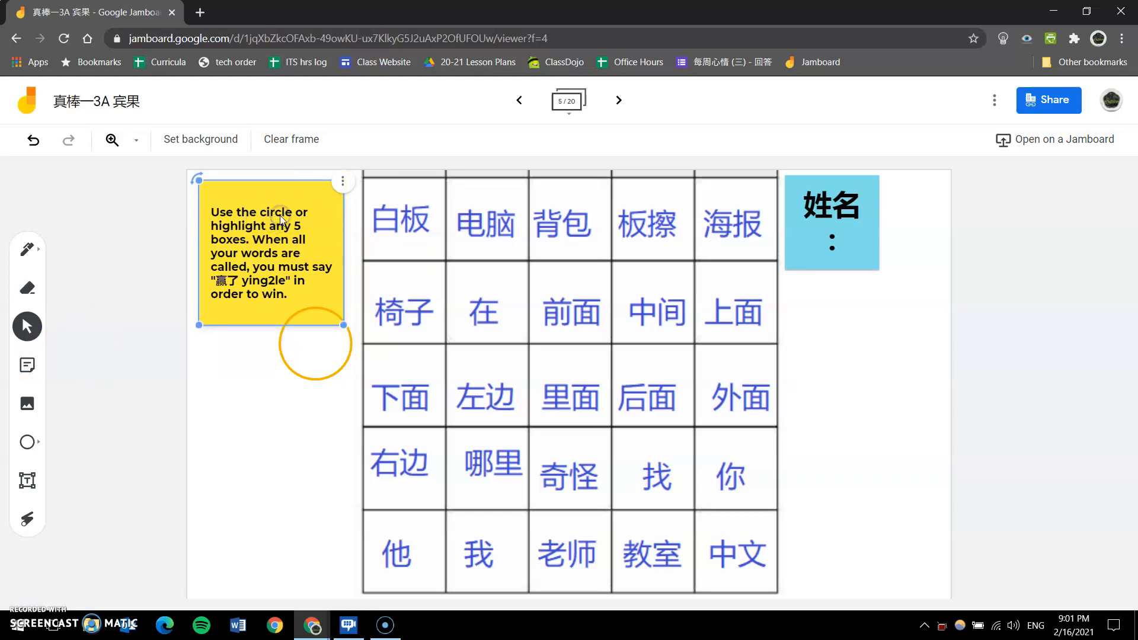
double_click(247, 220)
click(674, 419)
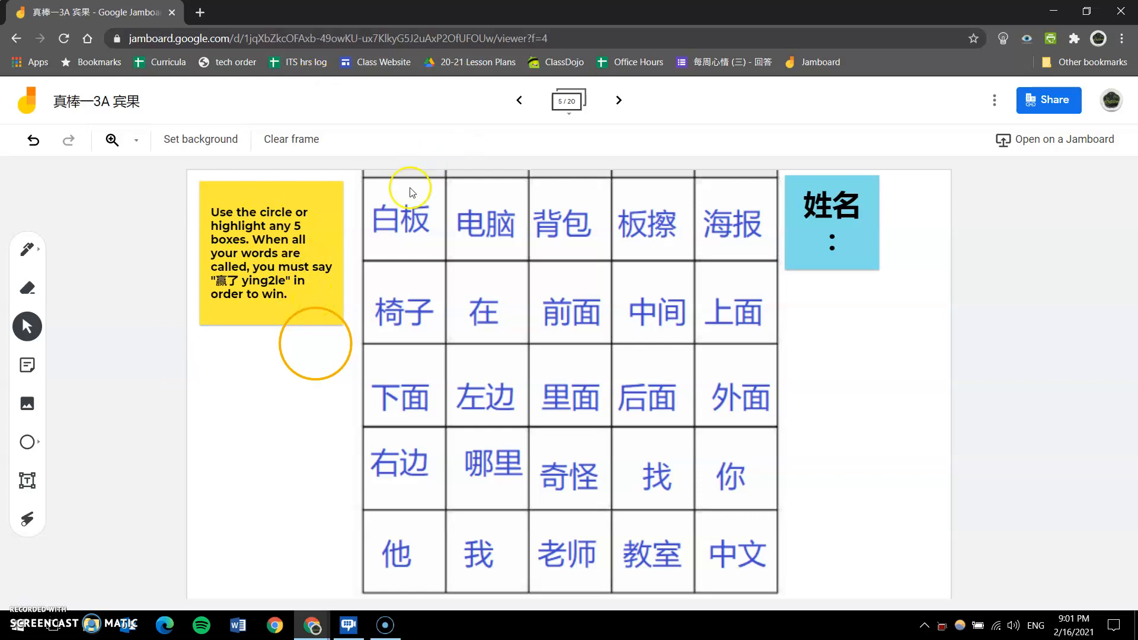
Circle the words 电脑, 前面 and 右边 on the bingo grid with the highlighter in orange
click(27, 249)
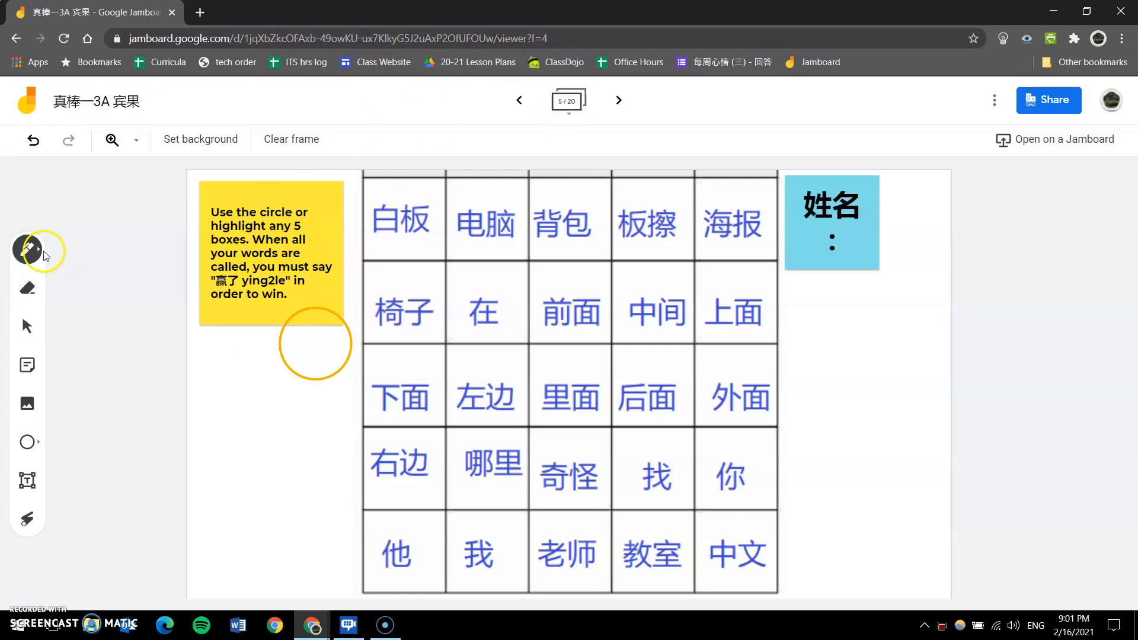
click(44, 255)
click(142, 250)
click(105, 320)
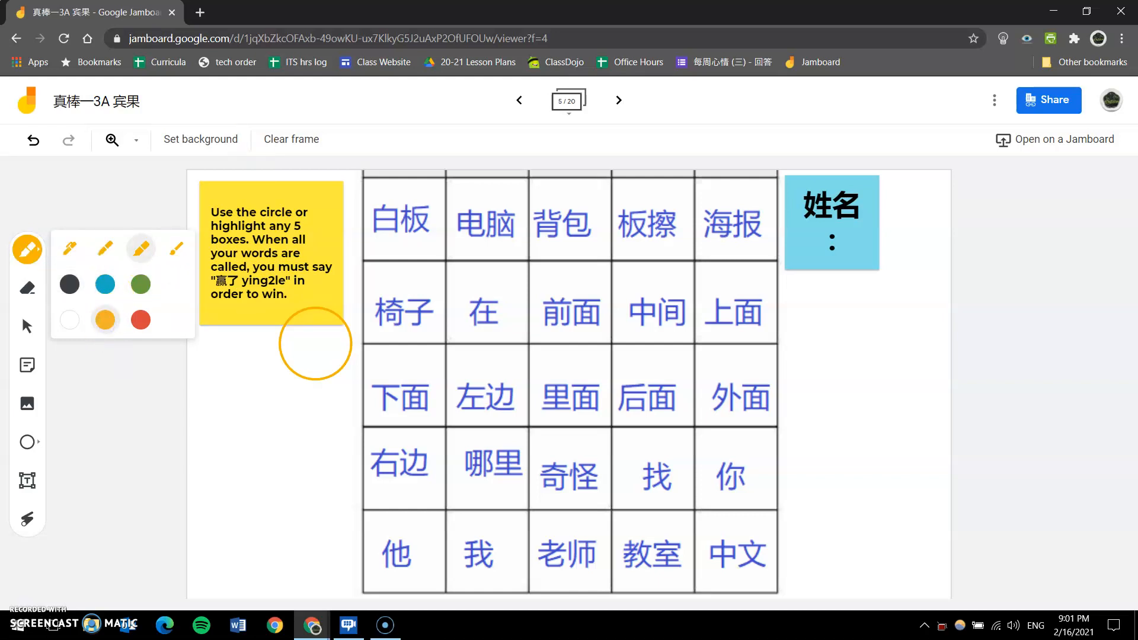
drag(465, 201, 531, 216)
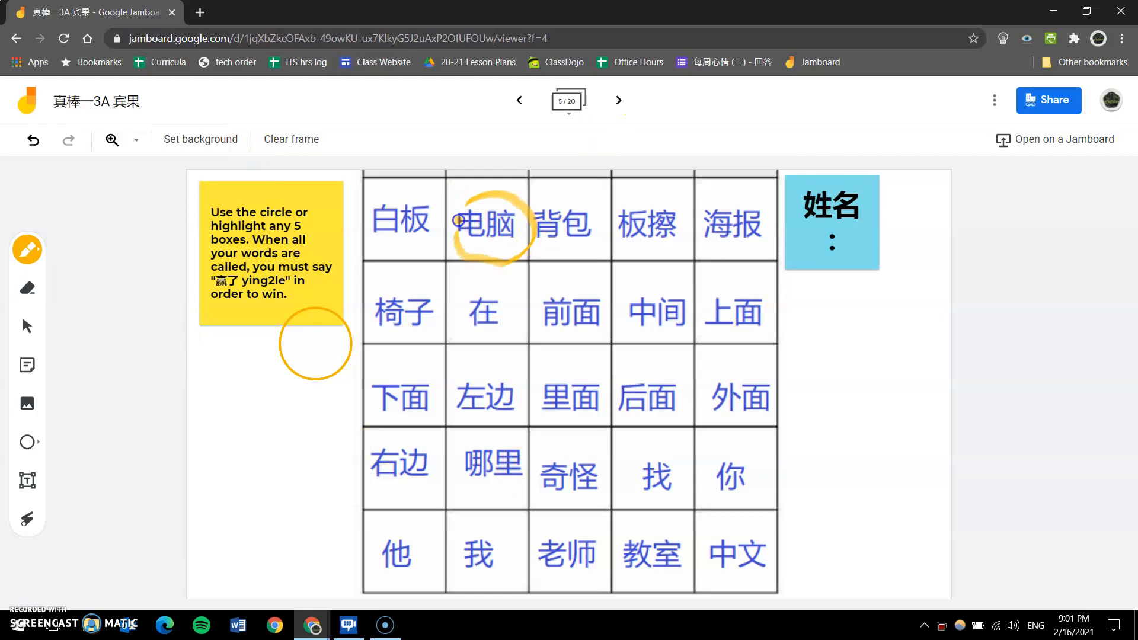
mouse_move(587, 337)
mouse_down()
mouse_move(577, 269)
mouse_move(597, 284)
mouse_up()
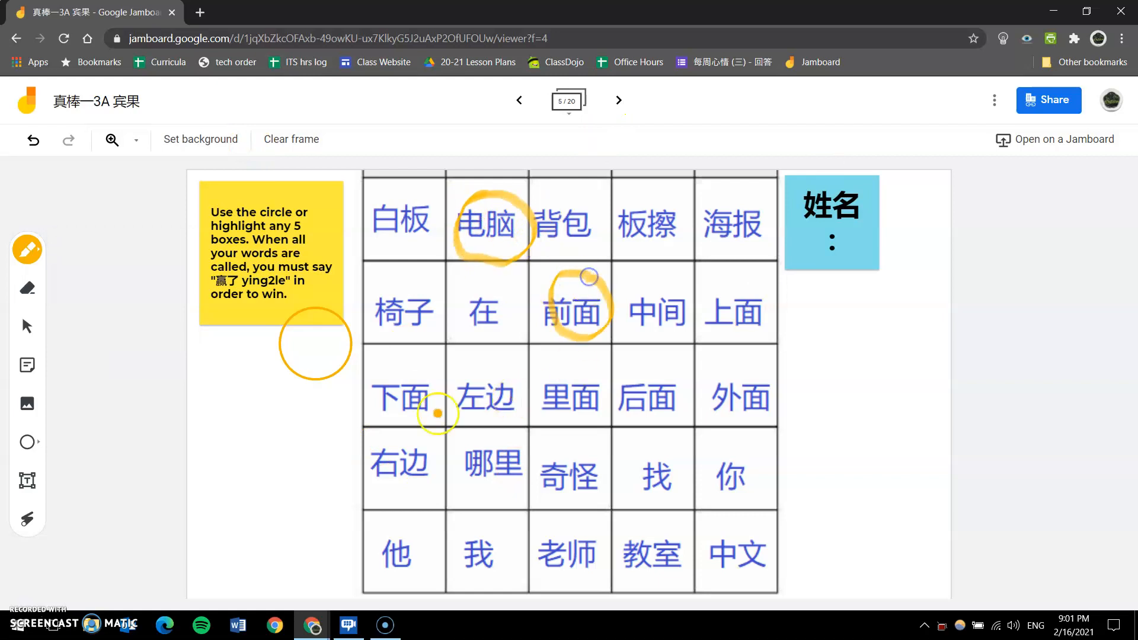
mouse_move(386, 437)
mouse_down()
mouse_move(422, 482)
mouse_move(396, 435)
mouse_up()
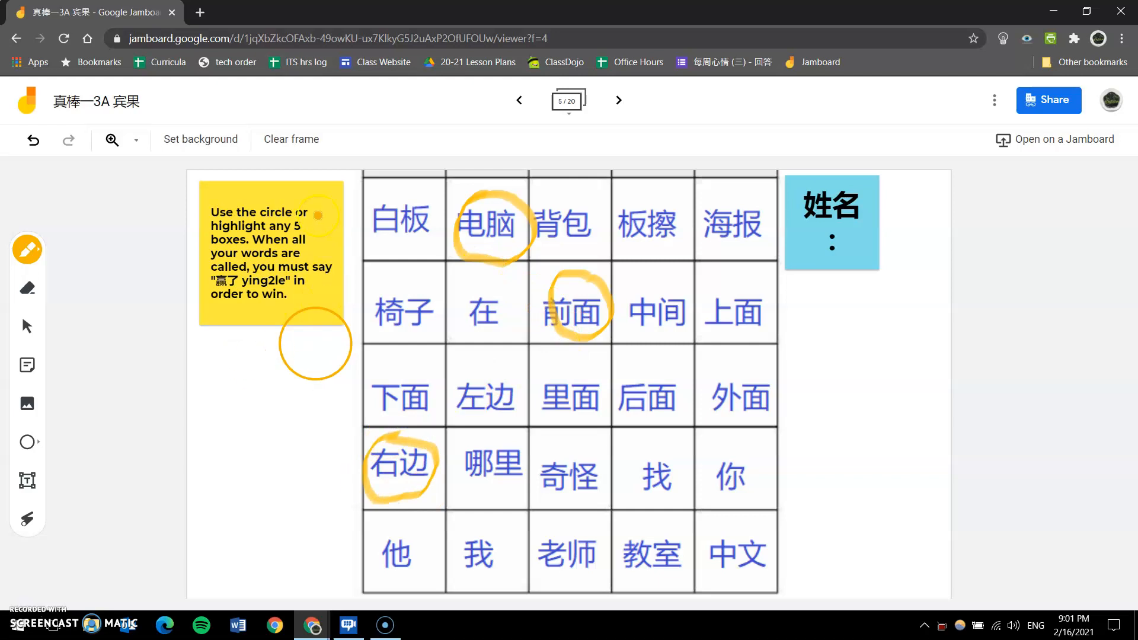
click(30, 251)
click(30, 250)
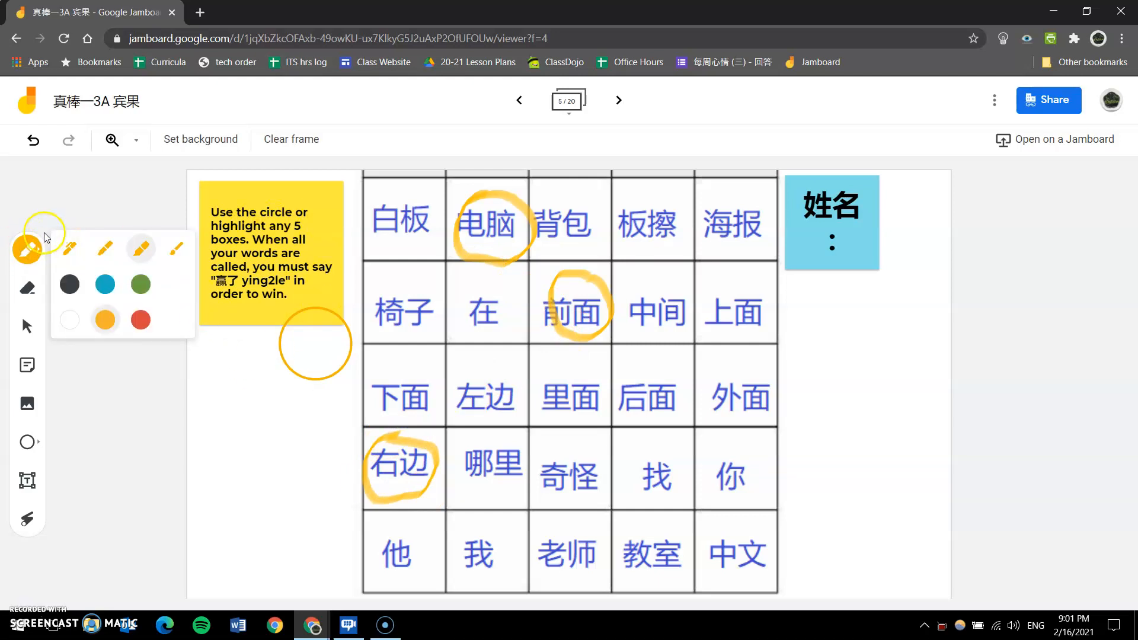
click(37, 249)
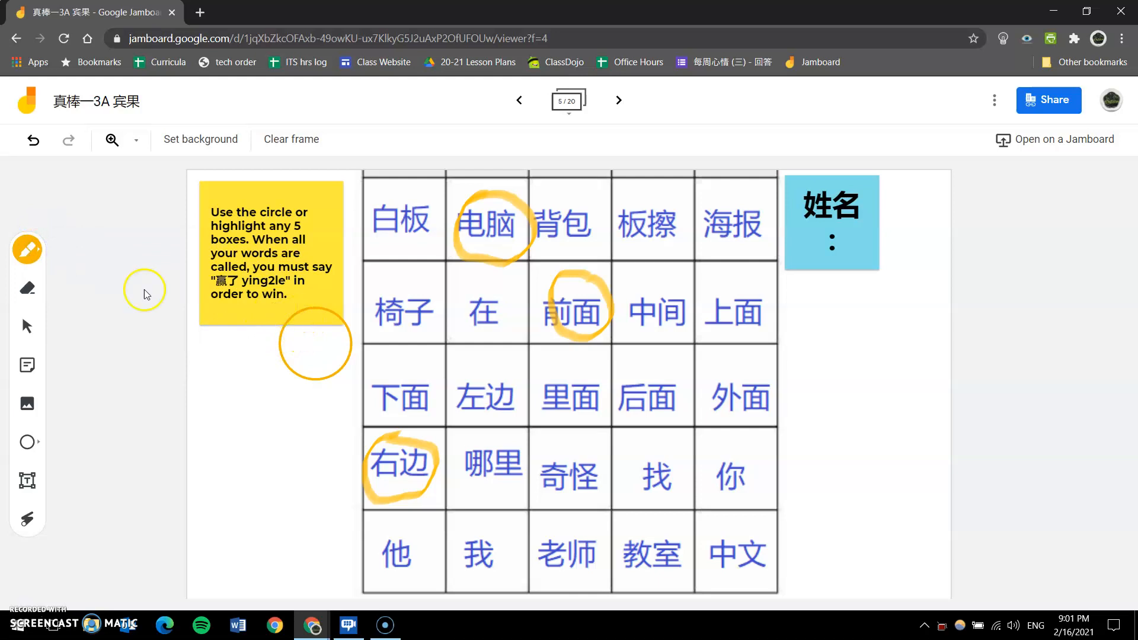
Duplicate the orange circle beside the yellow instruction note and place the two circles around 奇怪 and 椅子 on the bingo grid
click(27, 326)
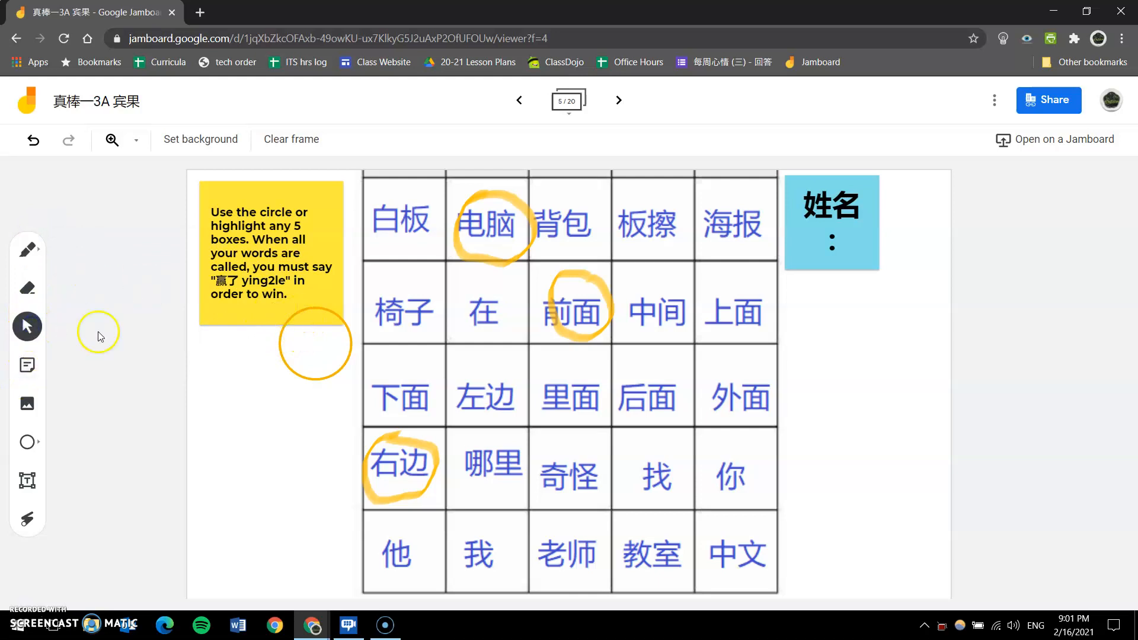
click(319, 307)
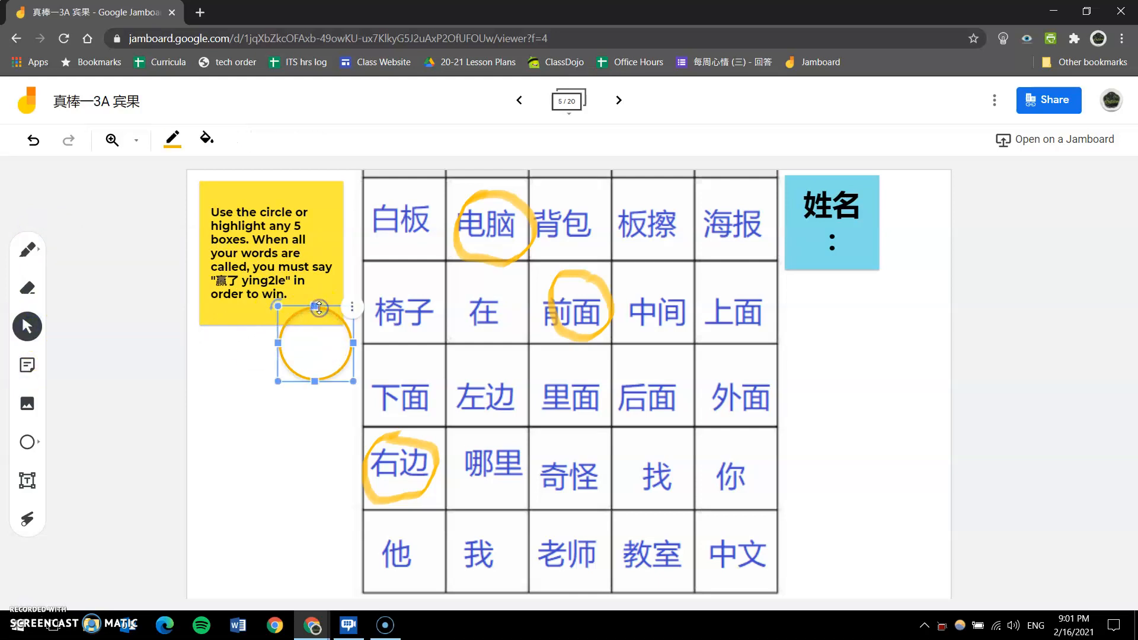
click(353, 307)
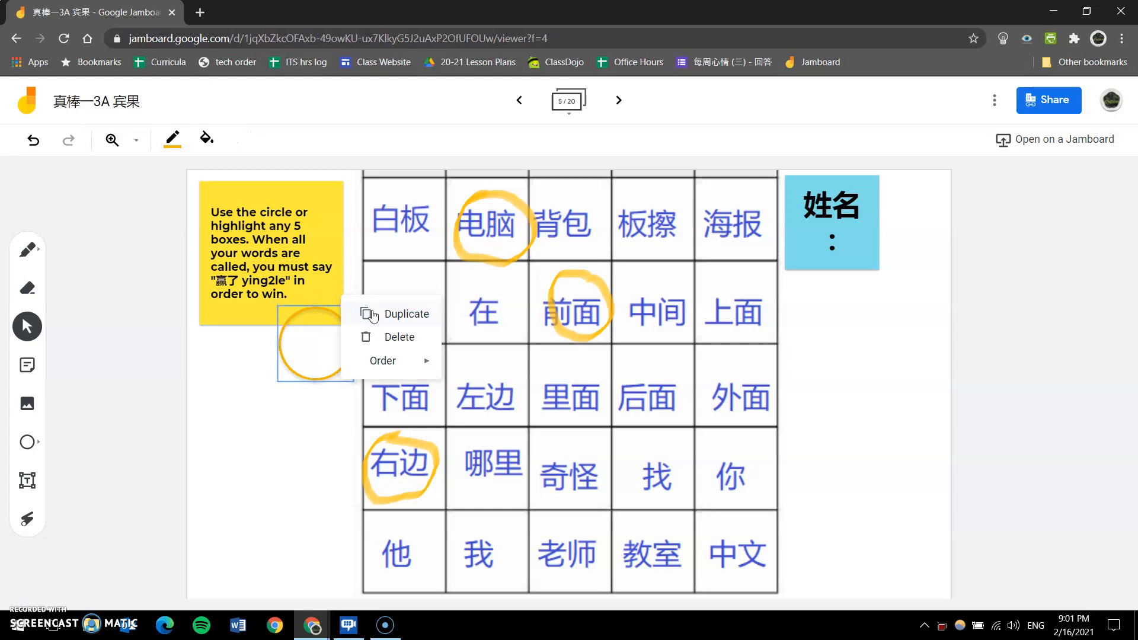
click(373, 316)
drag(353, 356, 592, 471)
click(350, 361)
drag(351, 361, 438, 309)
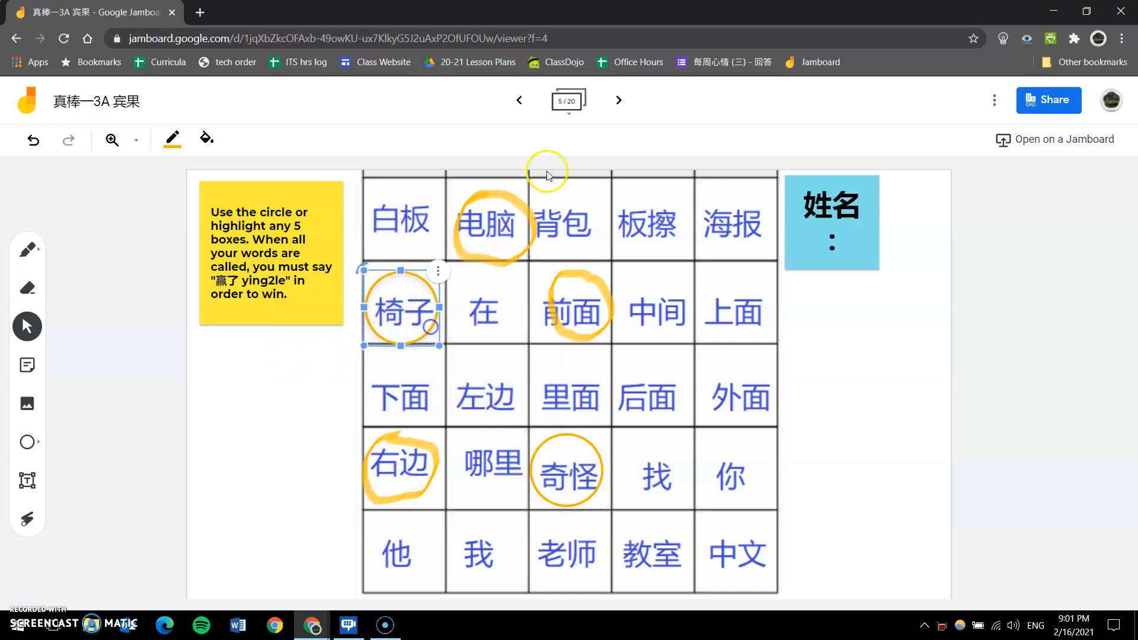
click(468, 353)
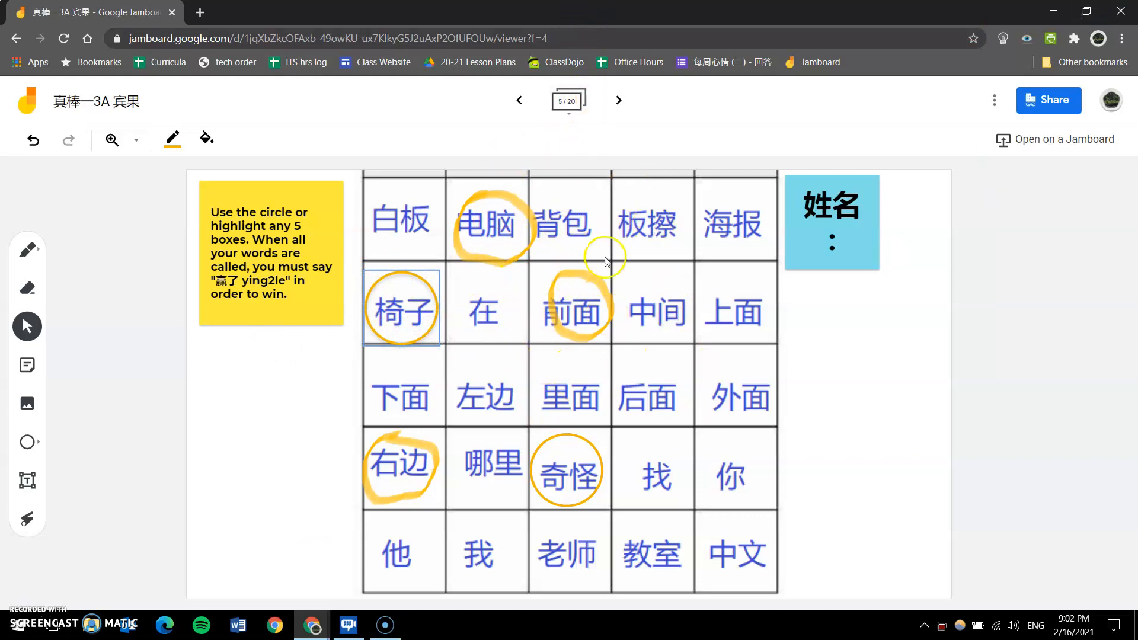
Add the player's name after 姓名： on the blue sticky note of frame 5 and save the note
click(567, 100)
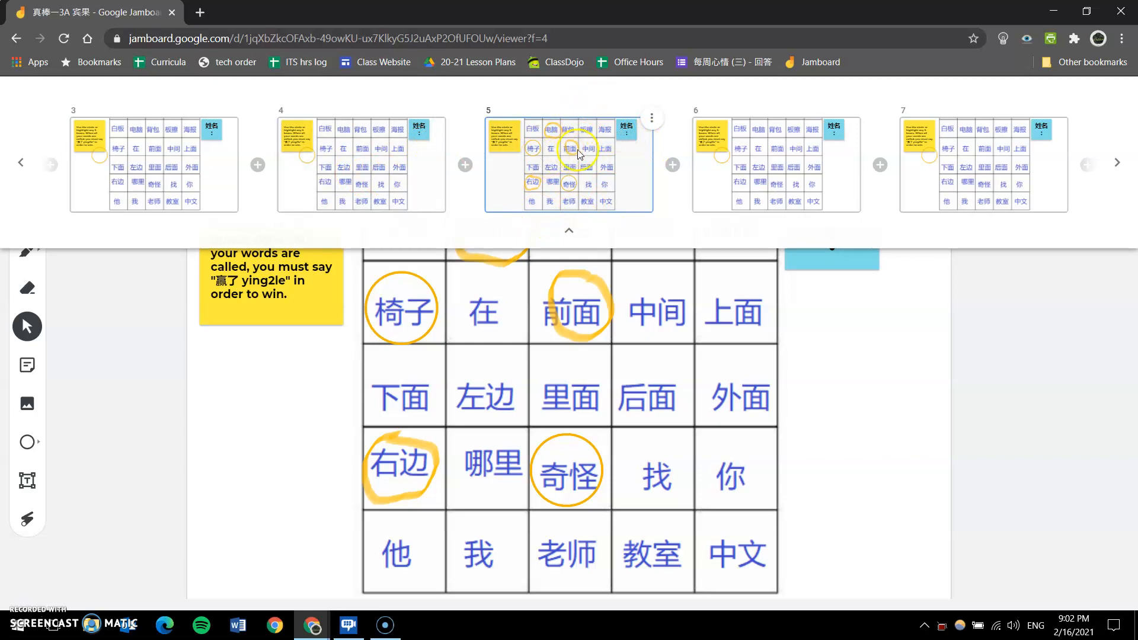
click(581, 348)
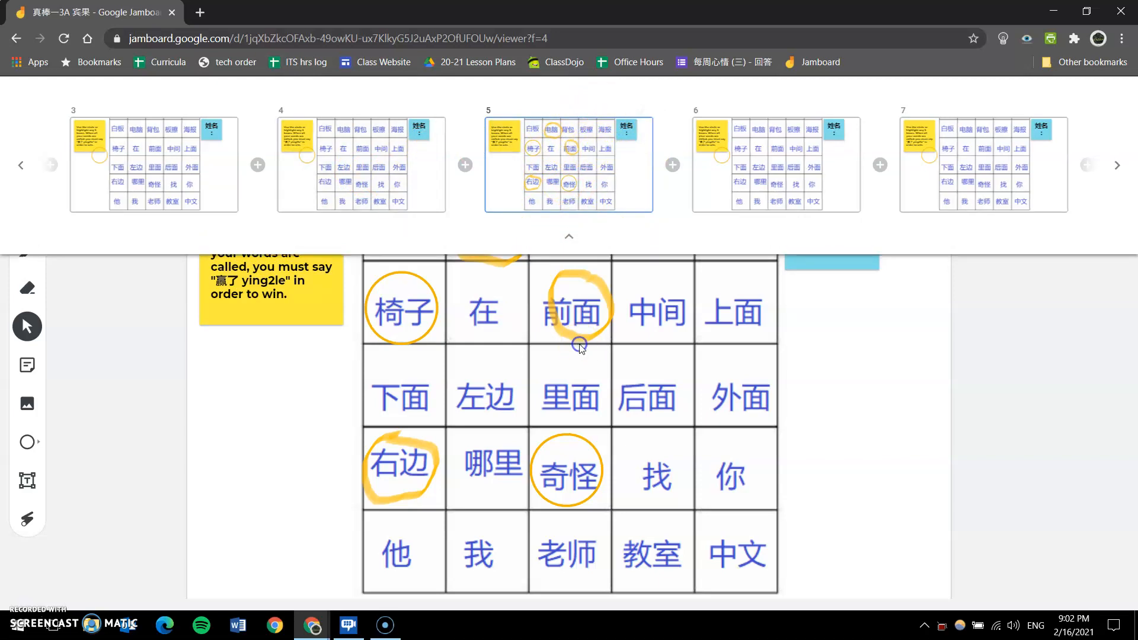
click(821, 232)
click(821, 231)
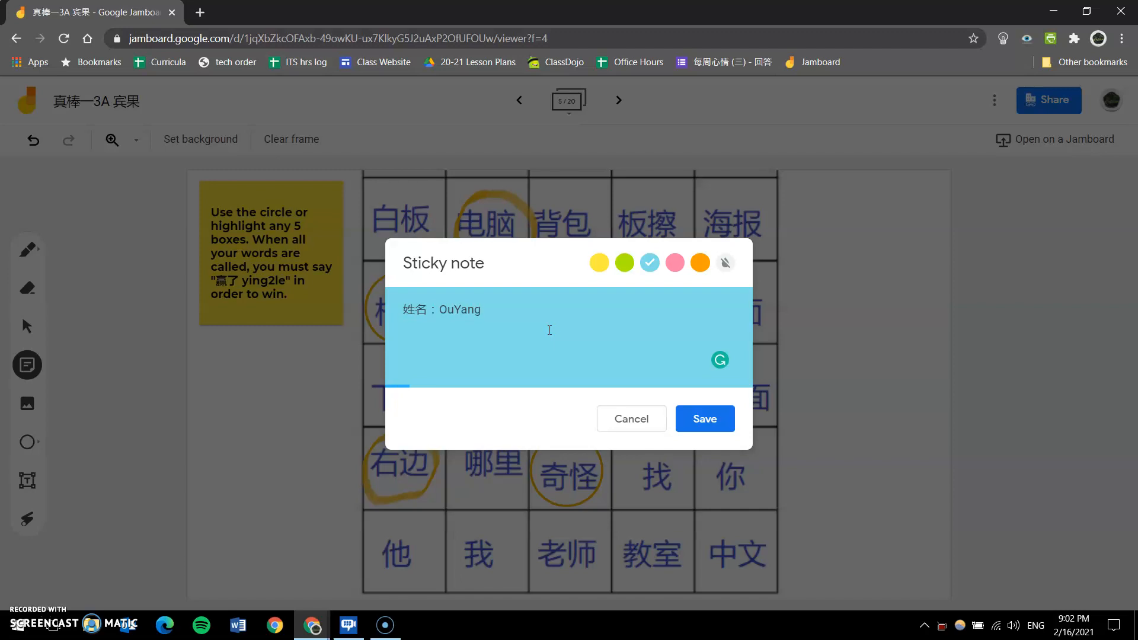
text(OuYang)
click(684, 417)
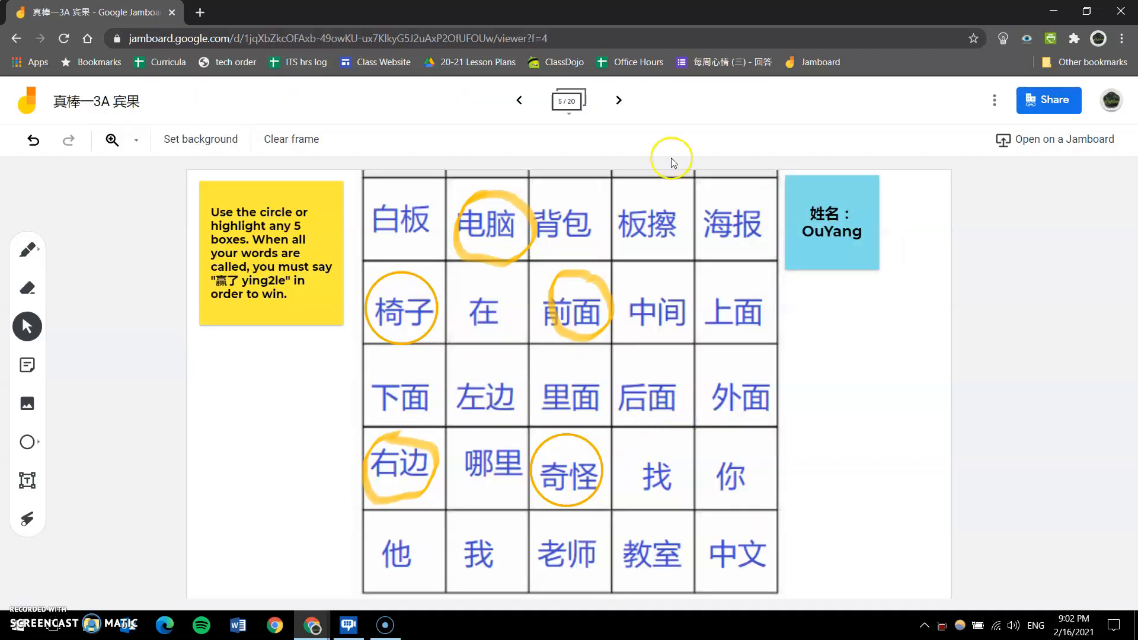
click(567, 101)
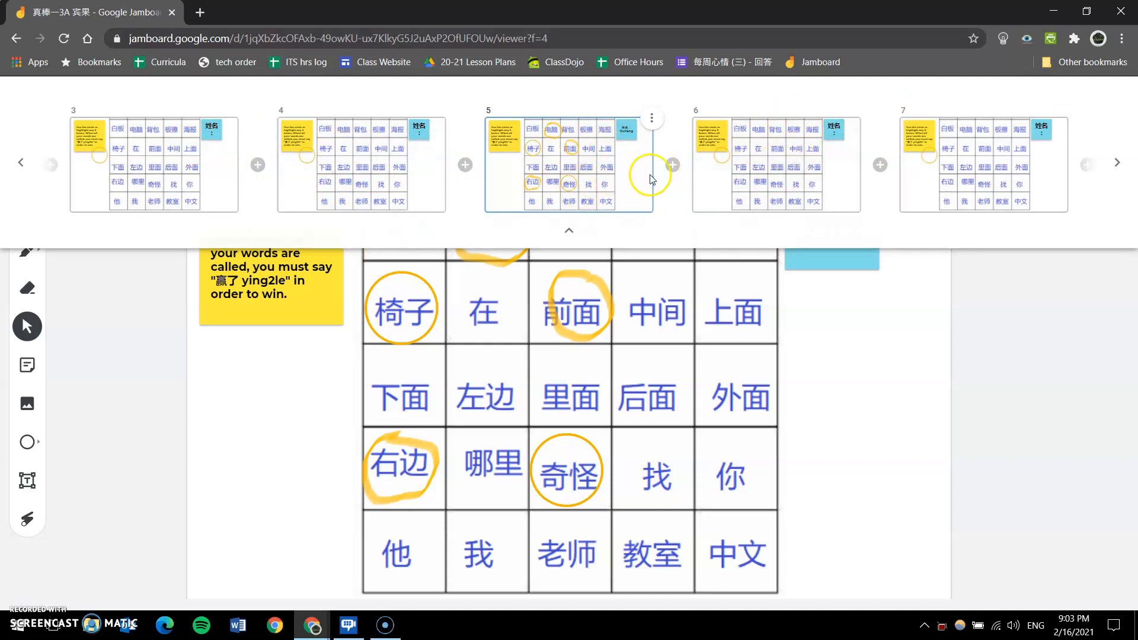
click(359, 314)
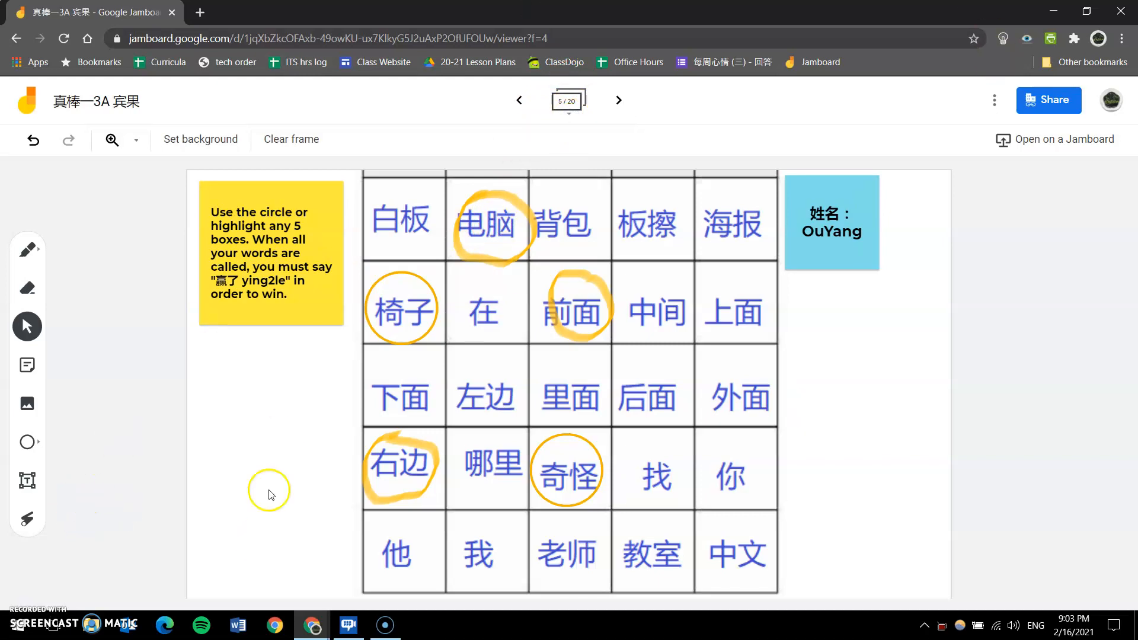
Switch to Word, create a blank document and dock its window beside the Jamboard bingo grid
mouse_move(311, 626)
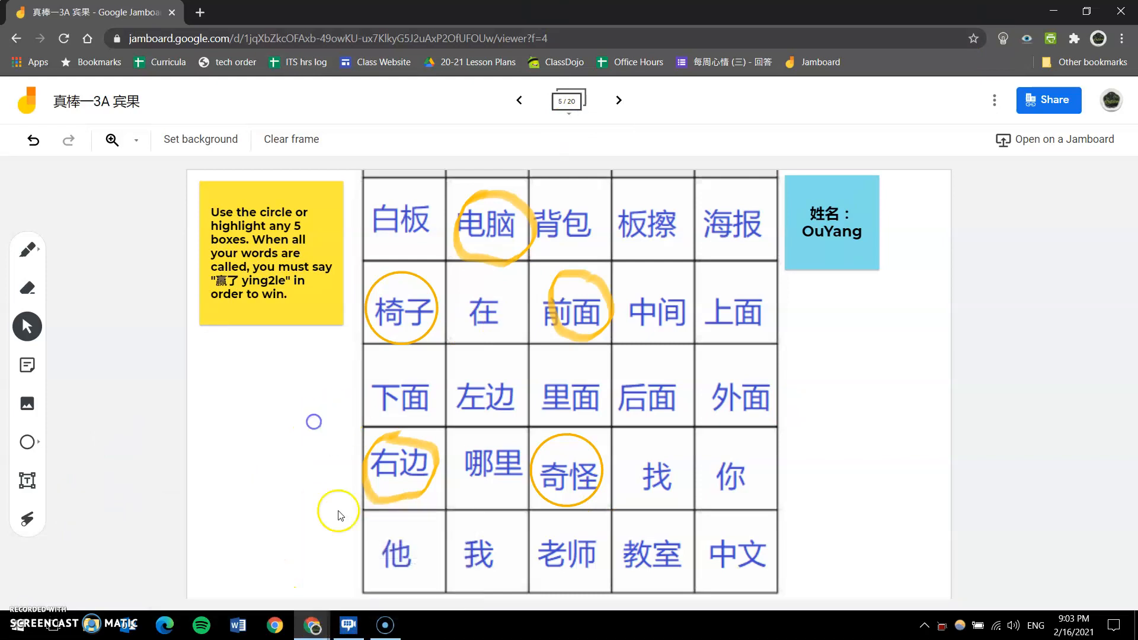
click(238, 625)
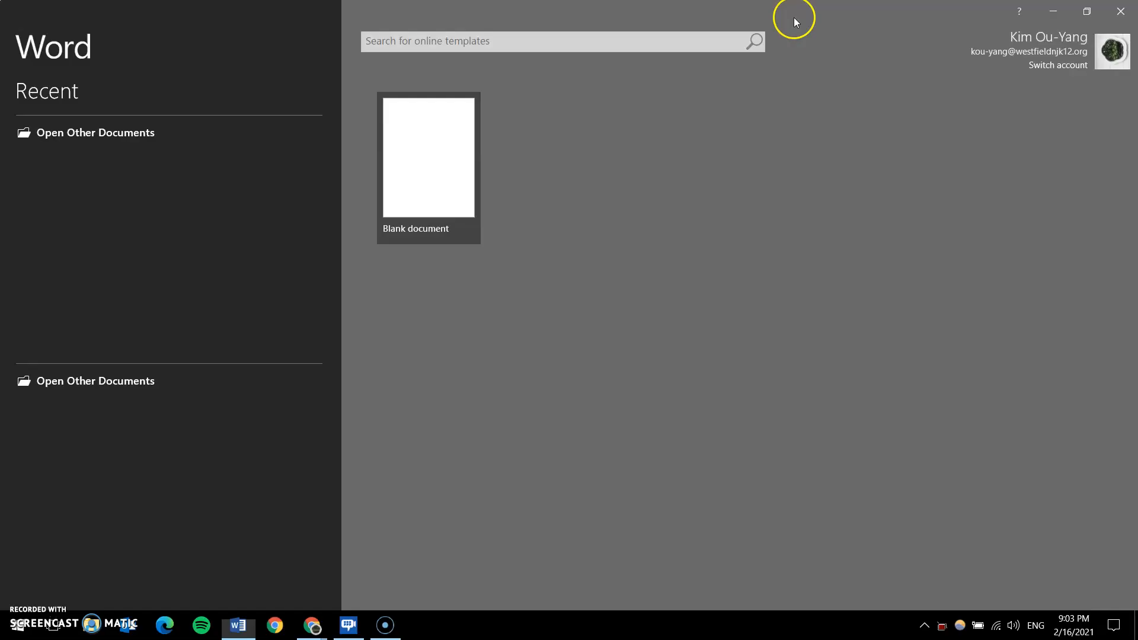
click(468, 145)
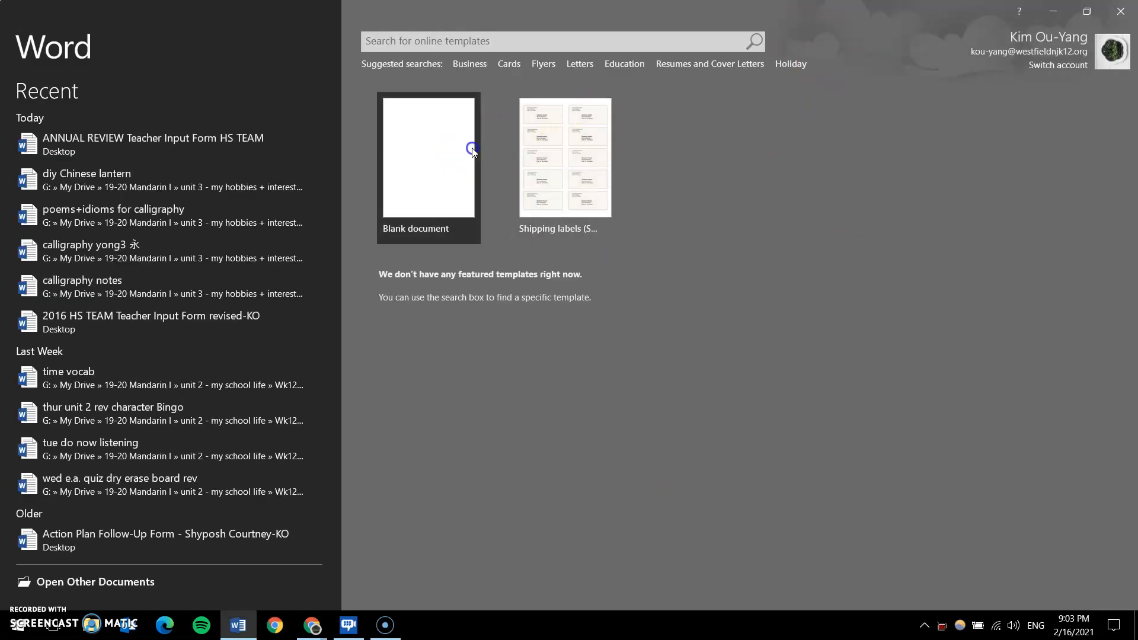
drag(796, 8, 2, 239)
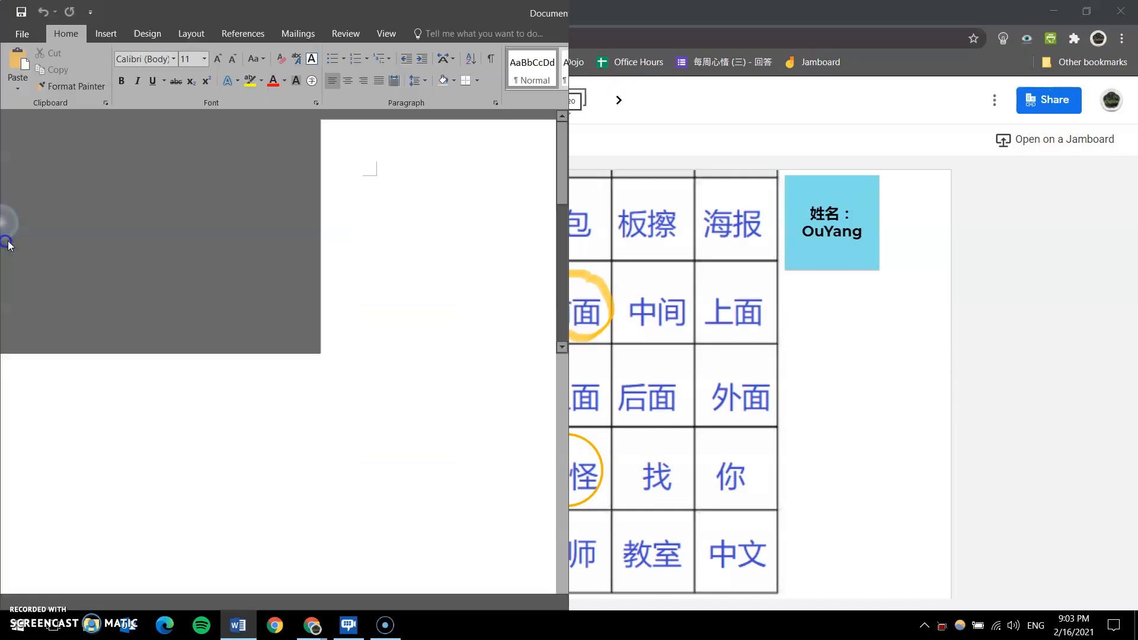
Switch the input language to Chinese in the blank document and close the document to return to Jamboard
click(399, 176)
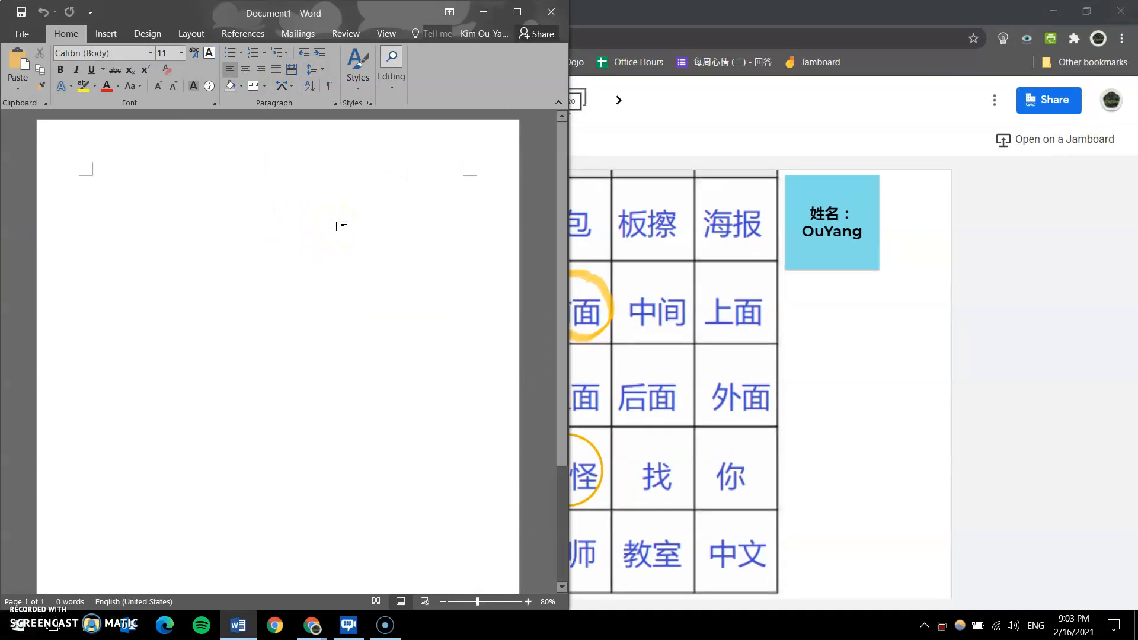
key(alt+shift)
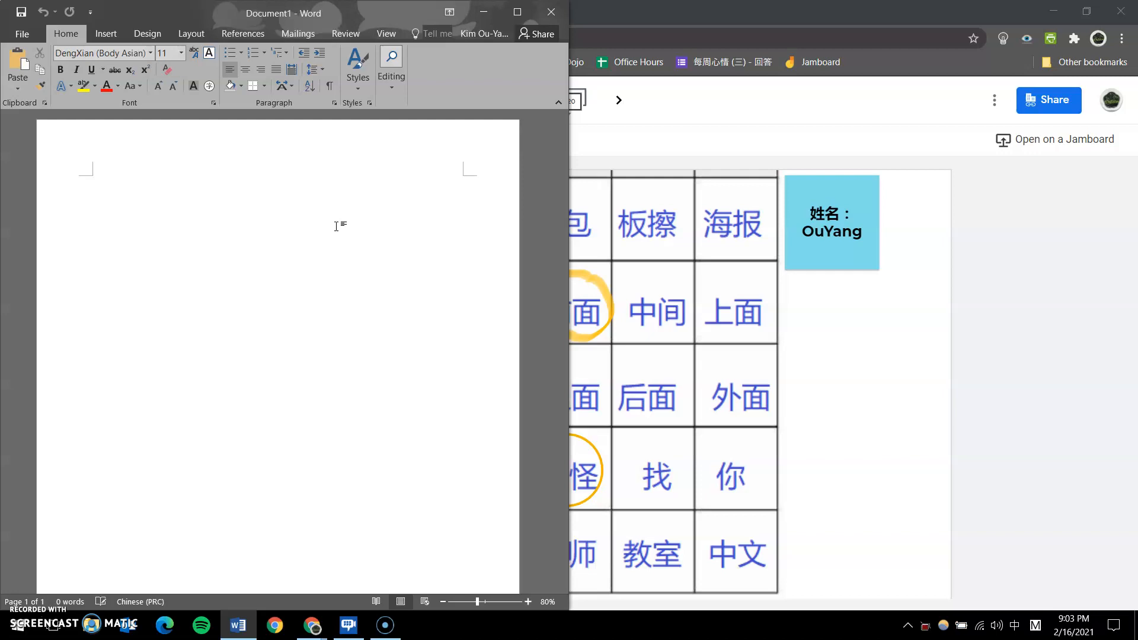
click(551, 12)
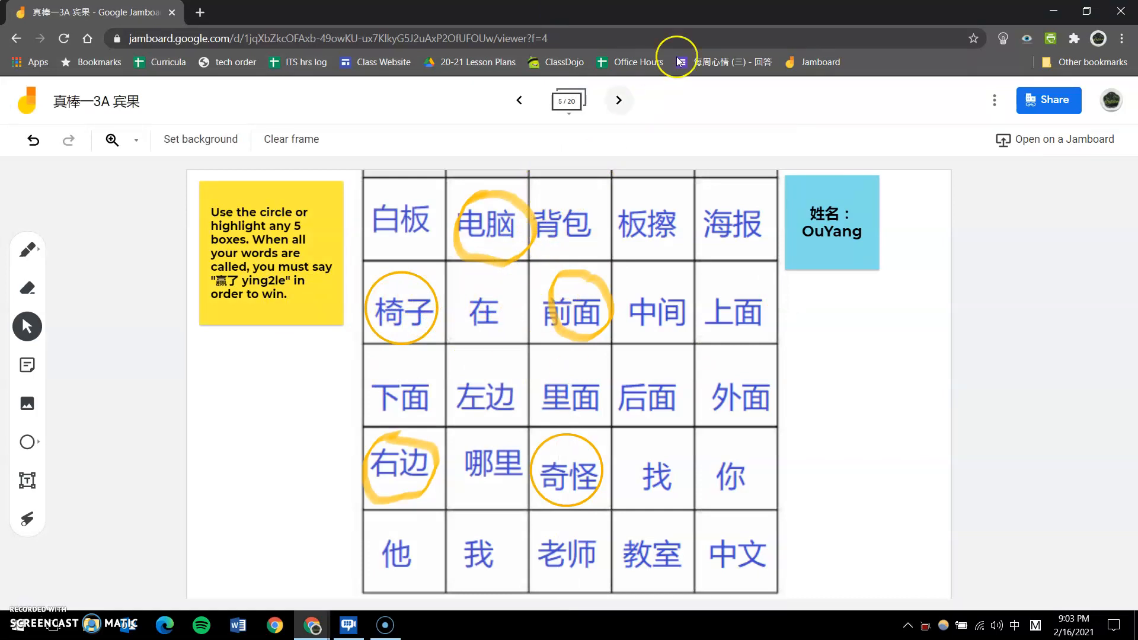
Look through the frames of the jam from frame 5 back to frame 1 and view frame 1 in full
click(567, 117)
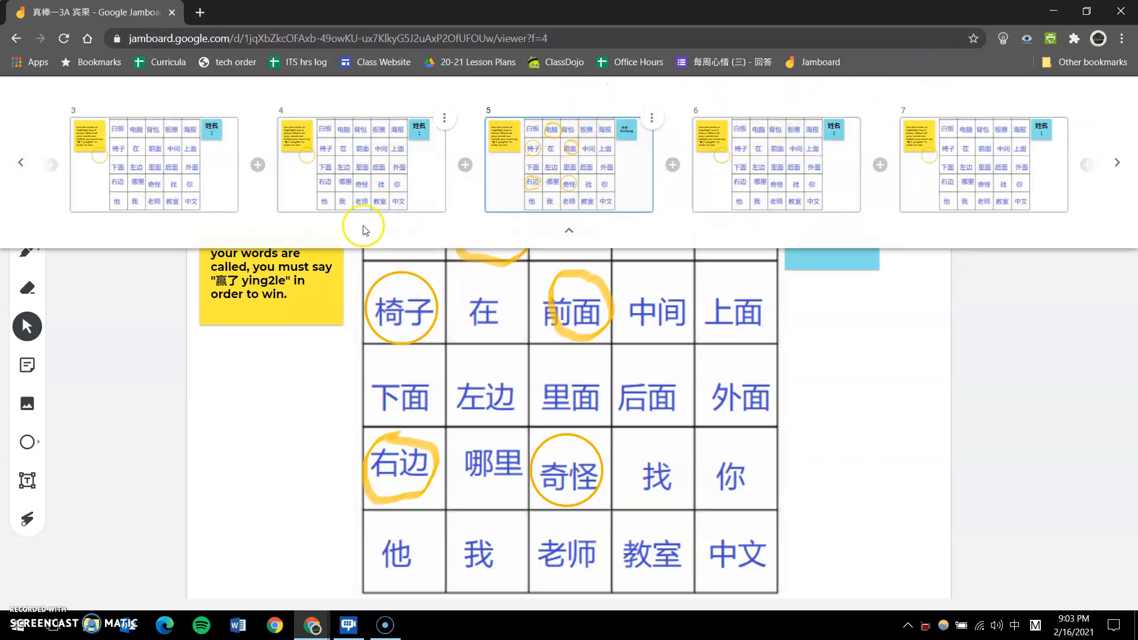
click(21, 163)
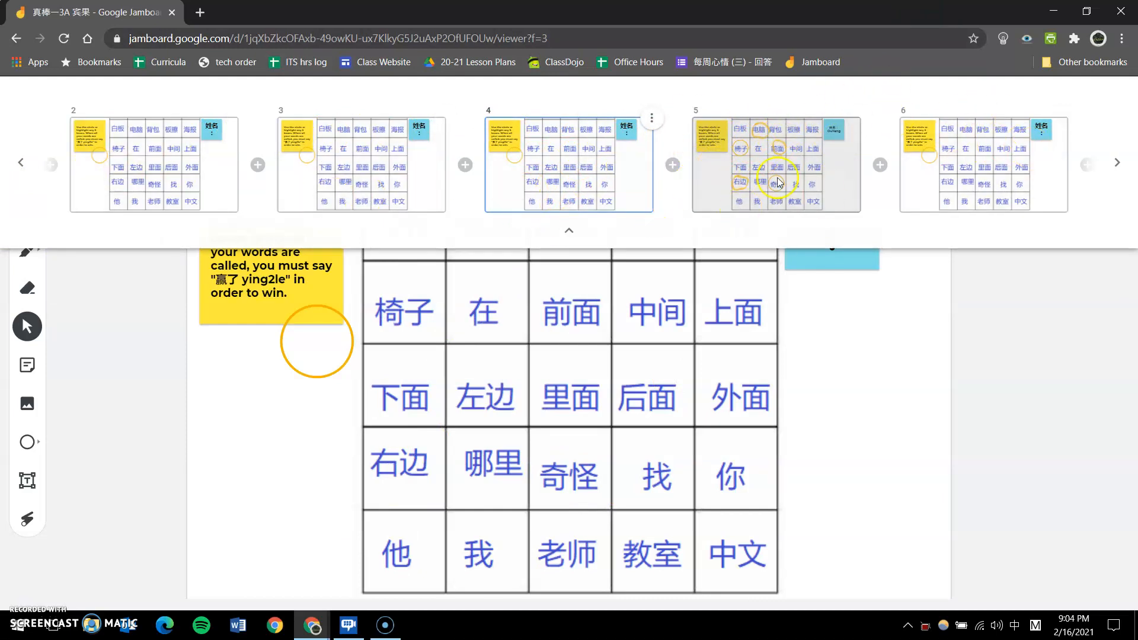
click(1127, 166)
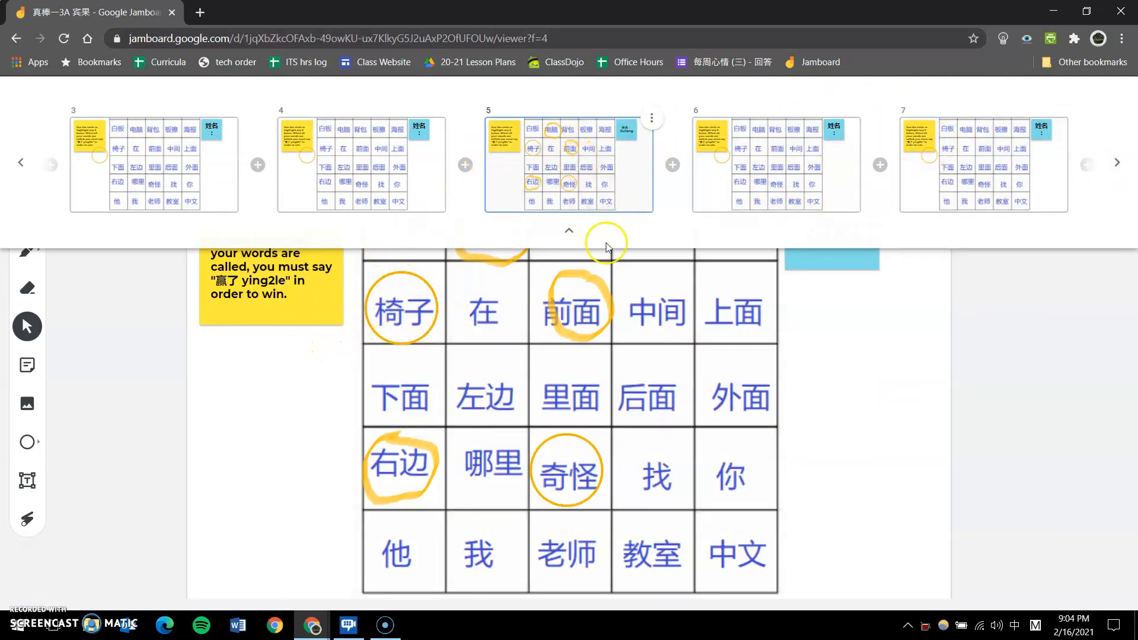
click(21, 163)
click(21, 165)
click(22, 164)
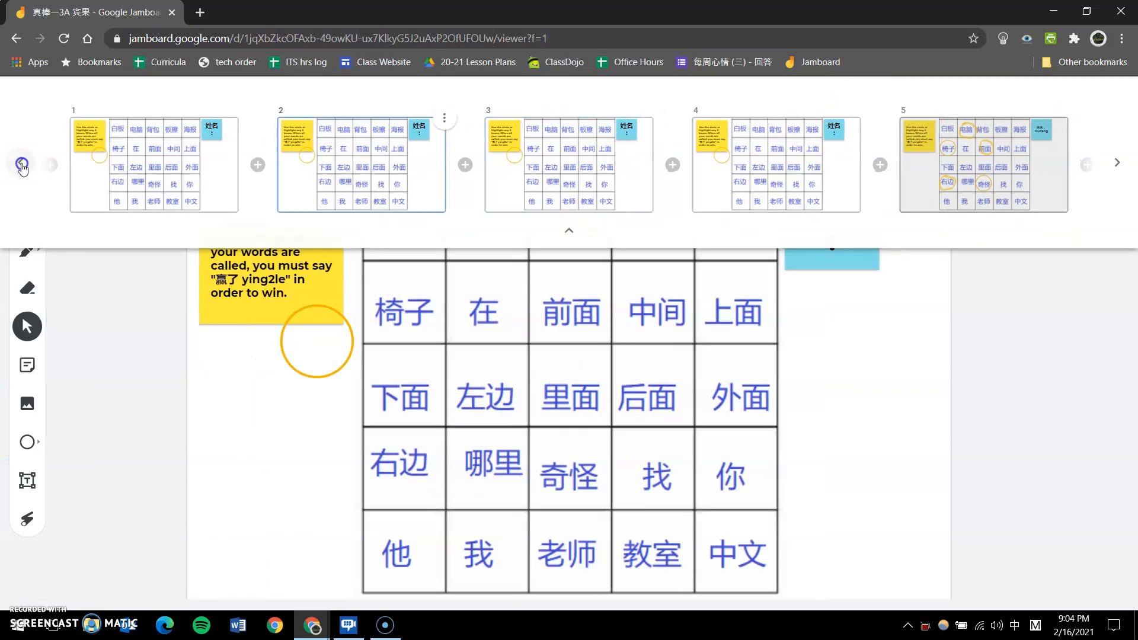
click(22, 164)
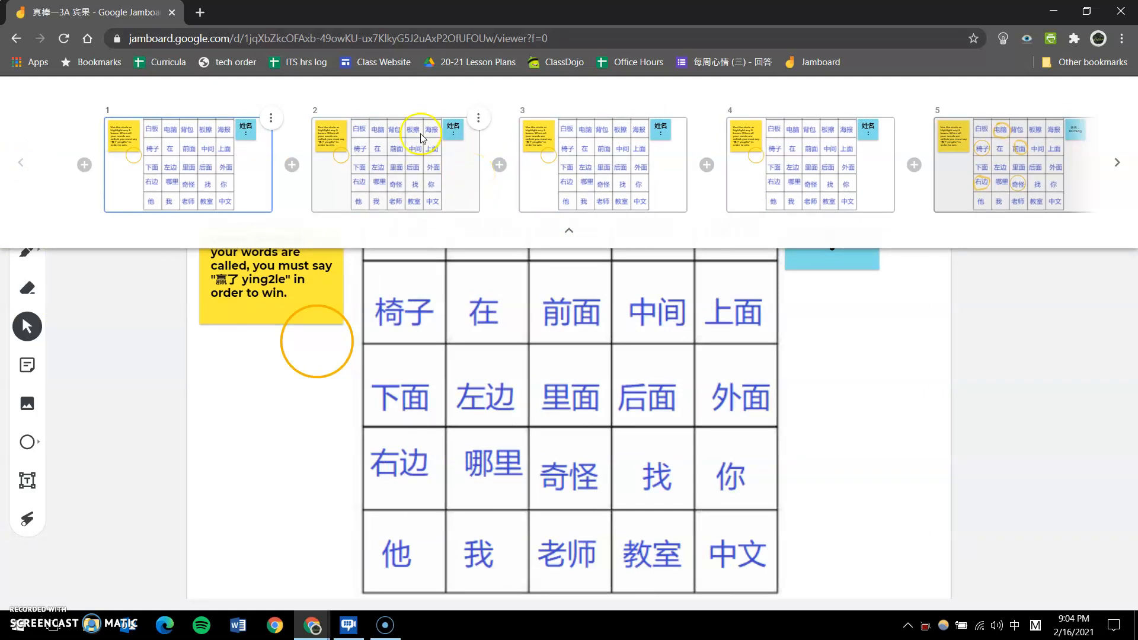
click(829, 354)
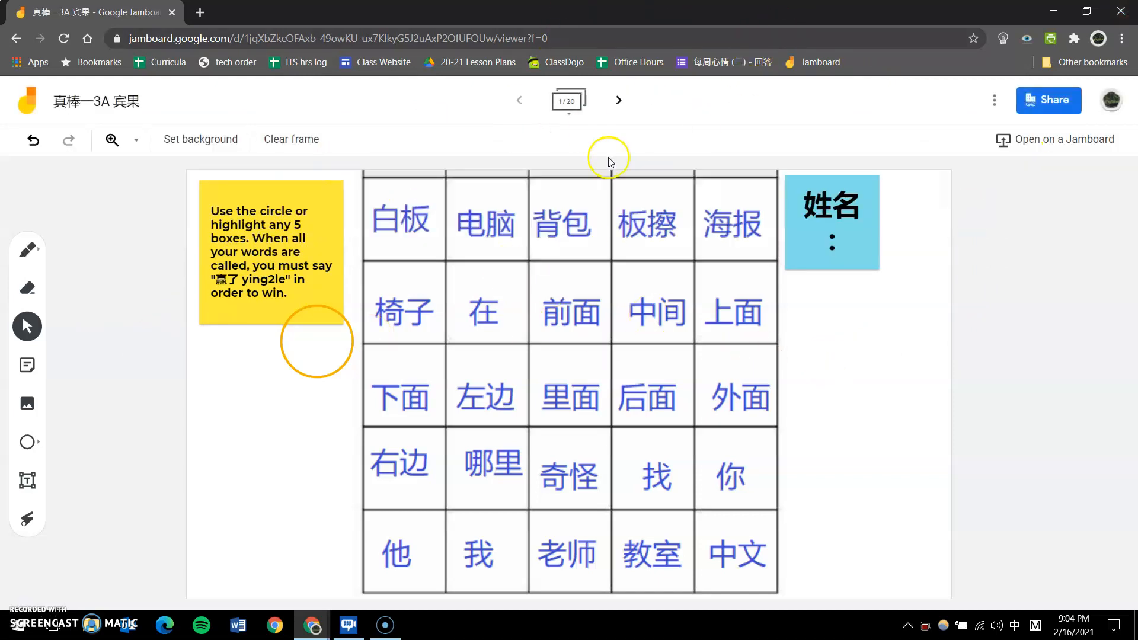
Move on to frame 2 in the frame overview and view its unmarked bingo grid in full
click(570, 110)
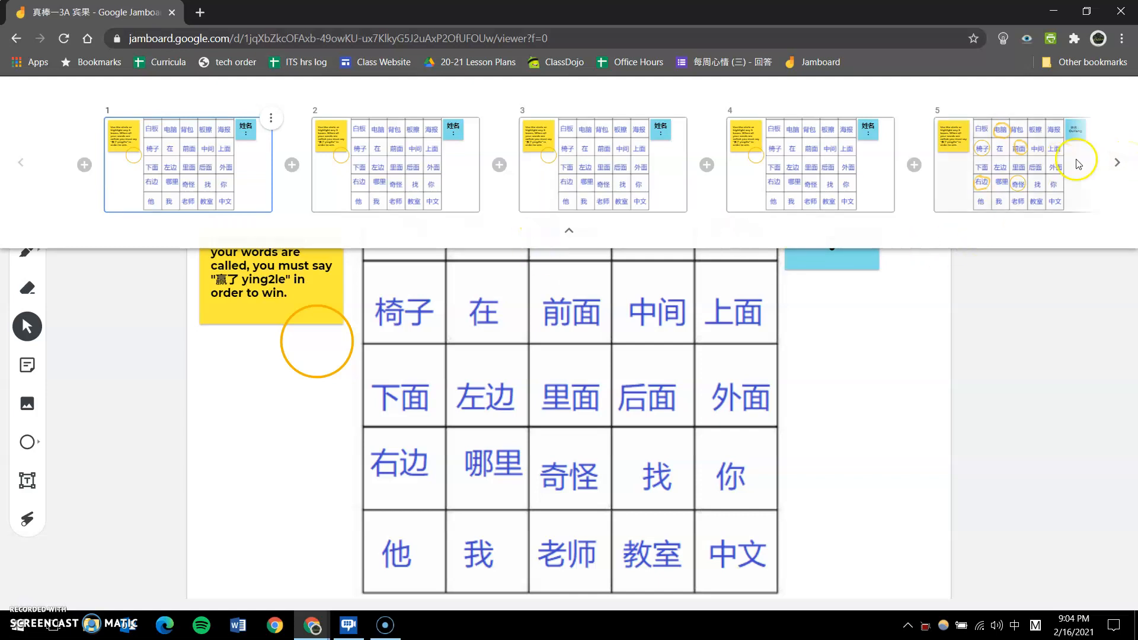
click(1115, 163)
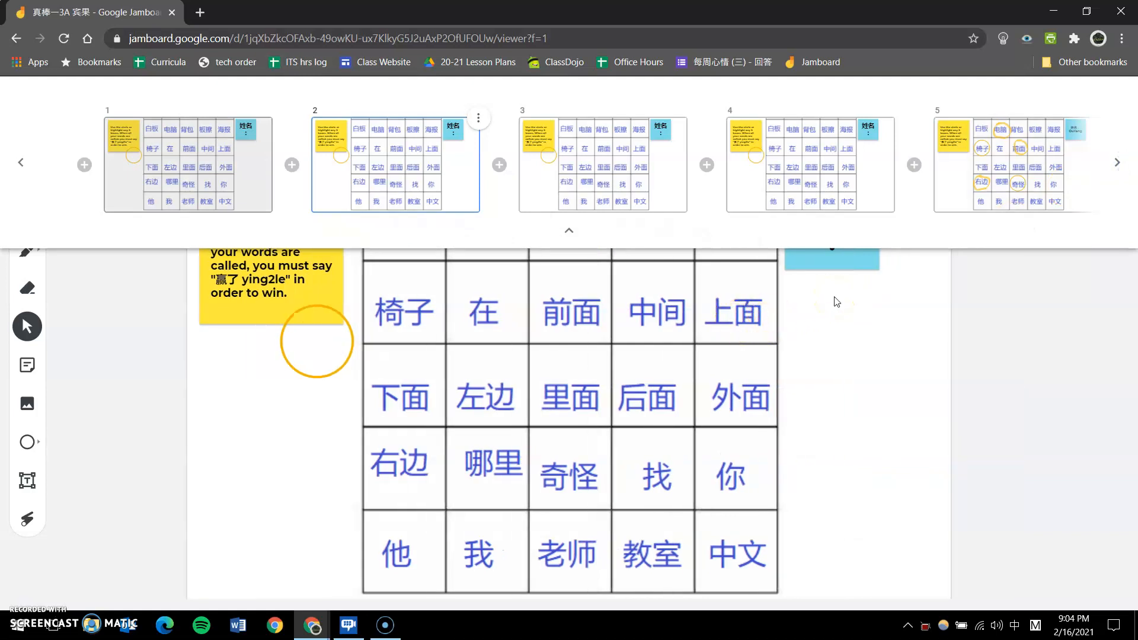
click(859, 364)
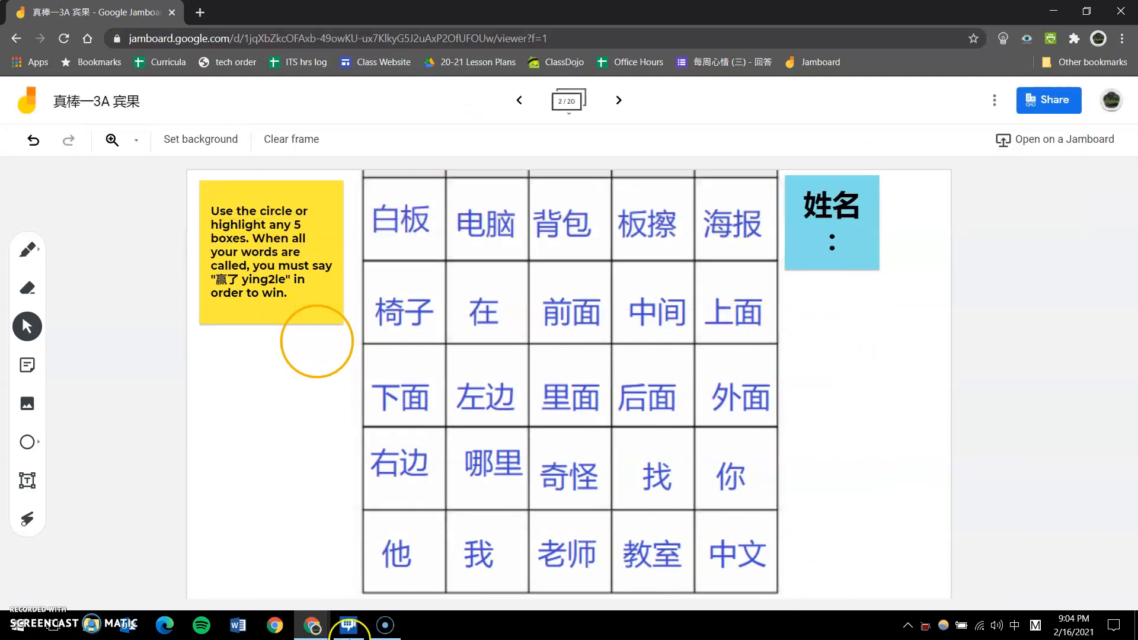